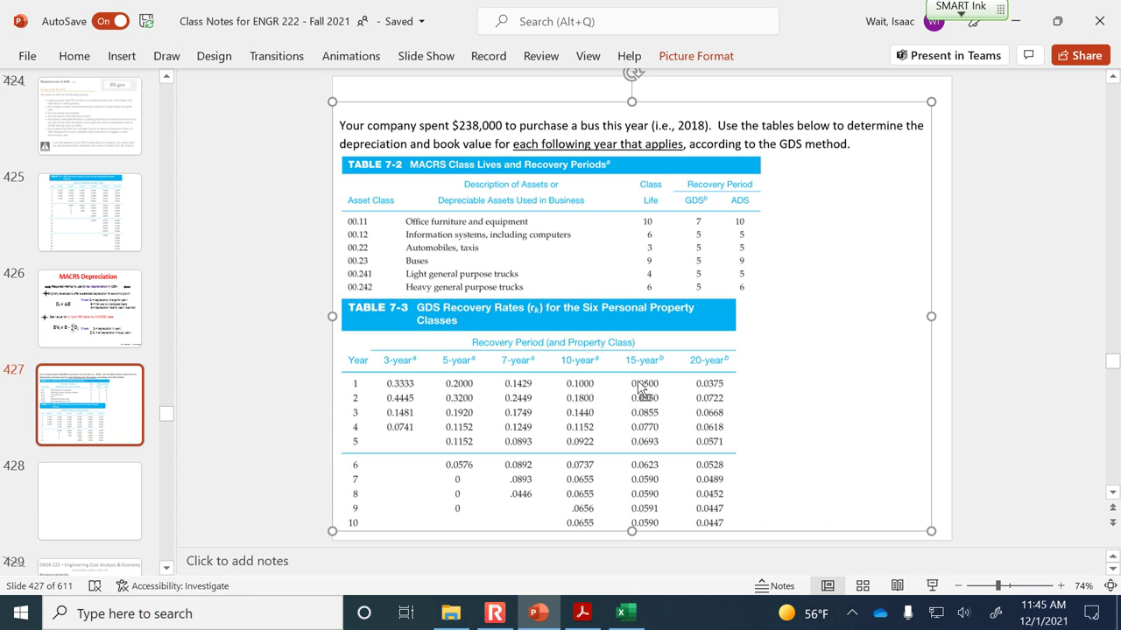
Switch to the blank Excel workbook, paste the copied problem picture and place it with its left edge at column I.
left_click(621, 613)
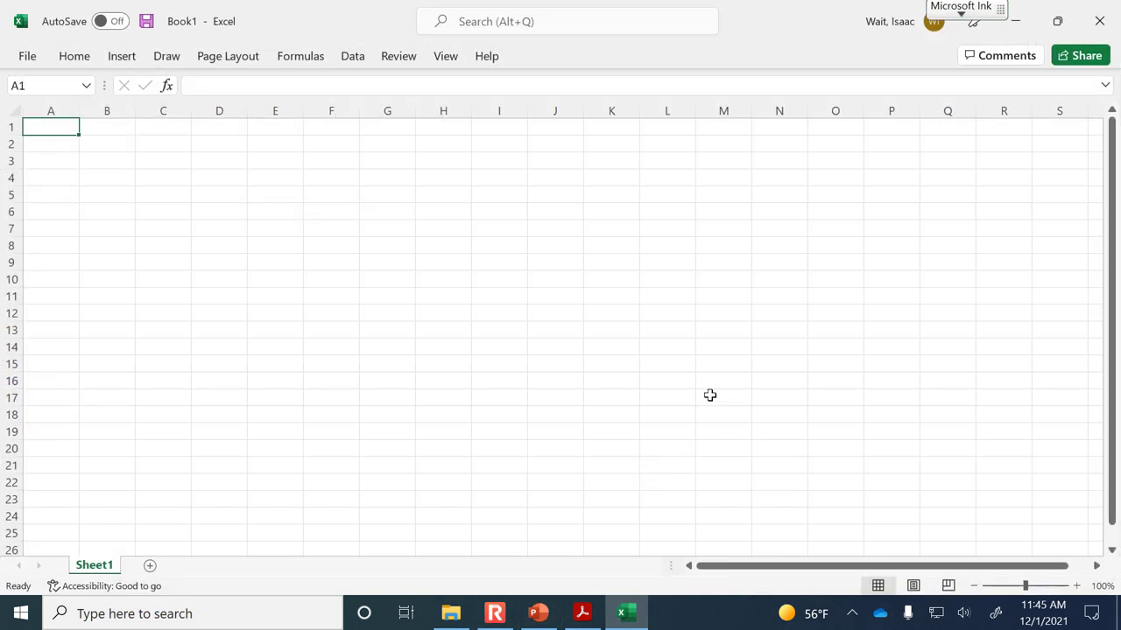
left_click(710, 160)
key("ctrl+v")
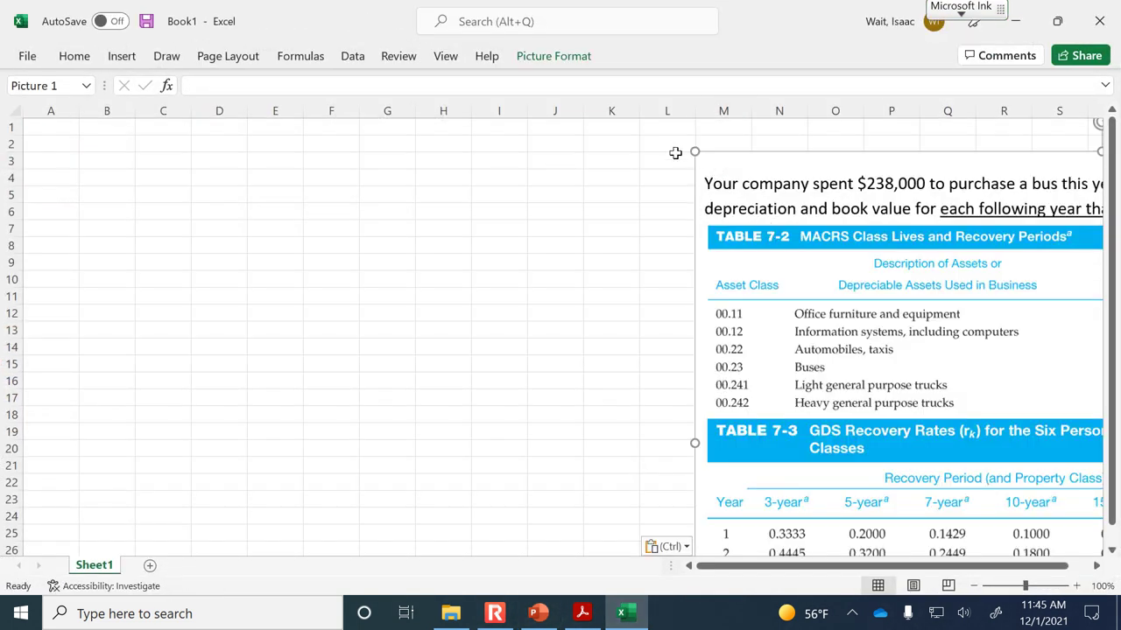
left_click_drag(698, 159, 489, 121)
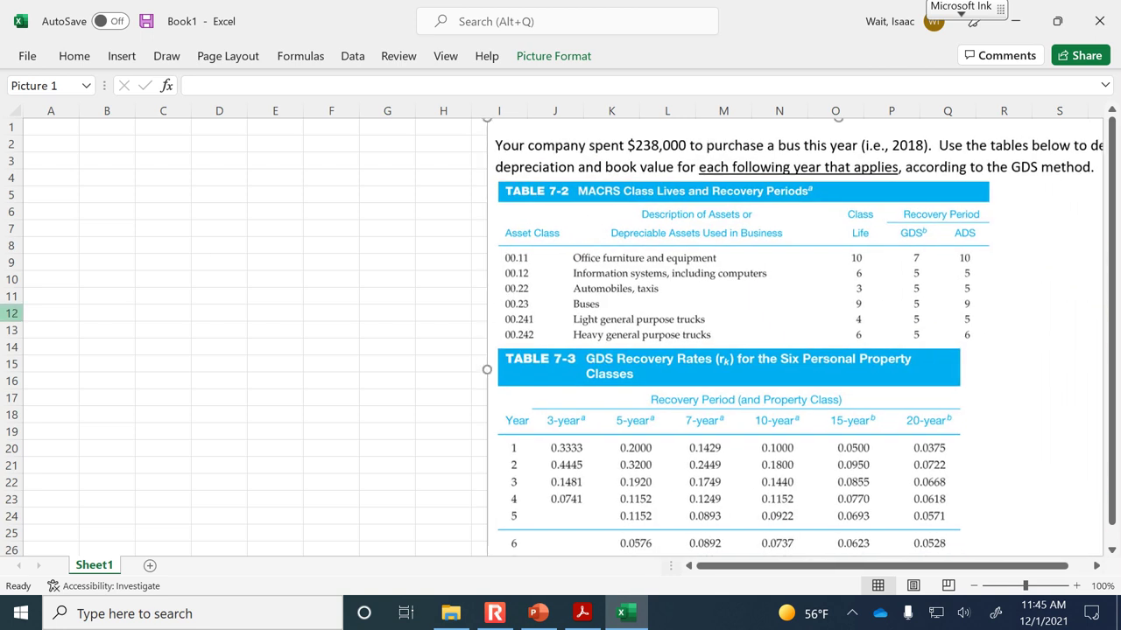
Enter the label "Basis, B" in A2 and the amount $238,000 in B2.
left_click(54, 137)
type("Basis, B")
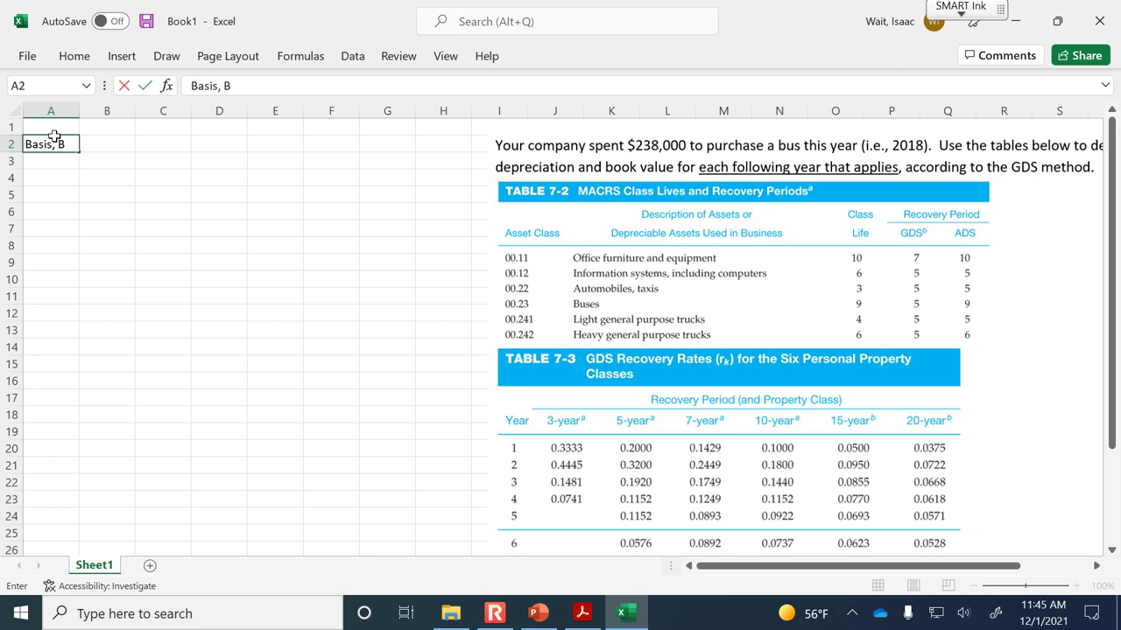
key("Tab")
type("$")
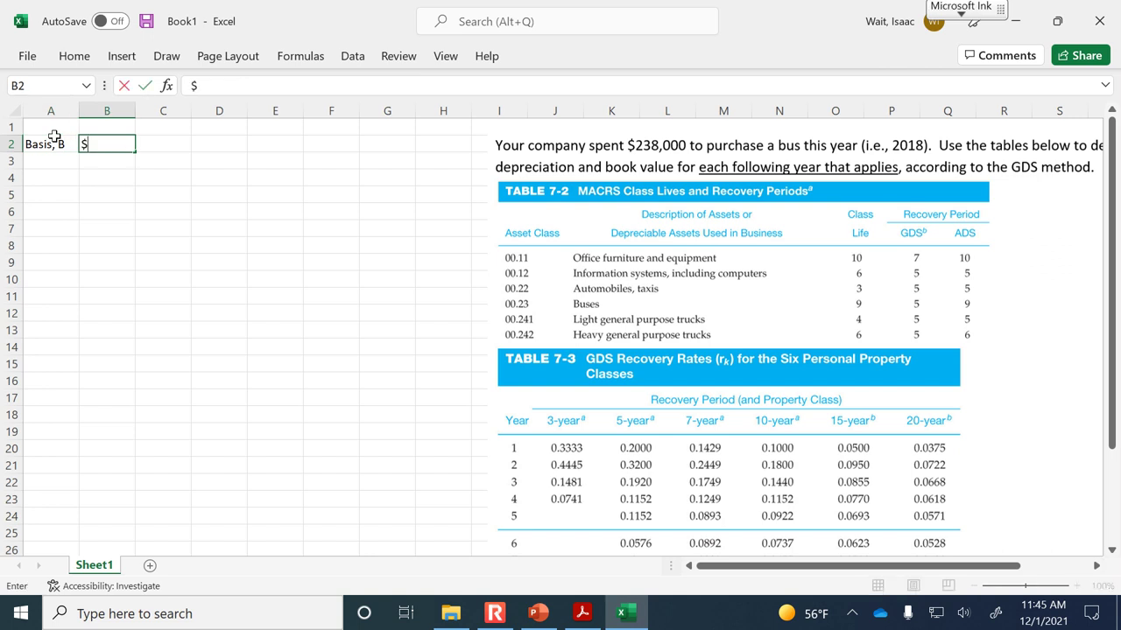
type("238,000")
key("Return")
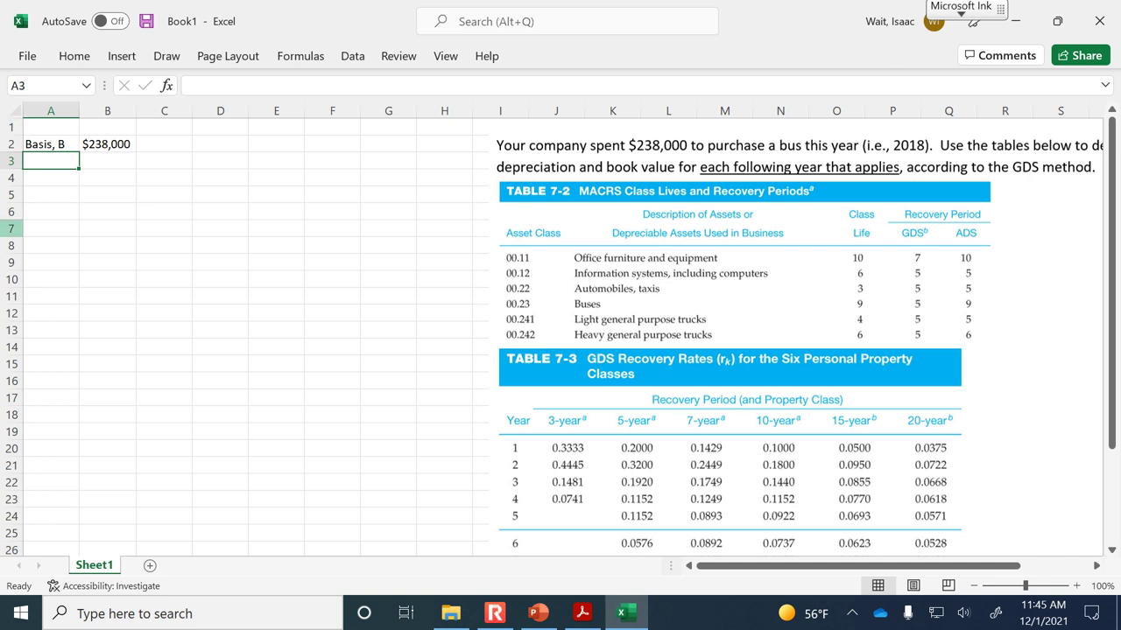
Number the years 1 through 6 down column A in A3:A8, extending the series from 1, 2, 3.
left_click(51, 174)
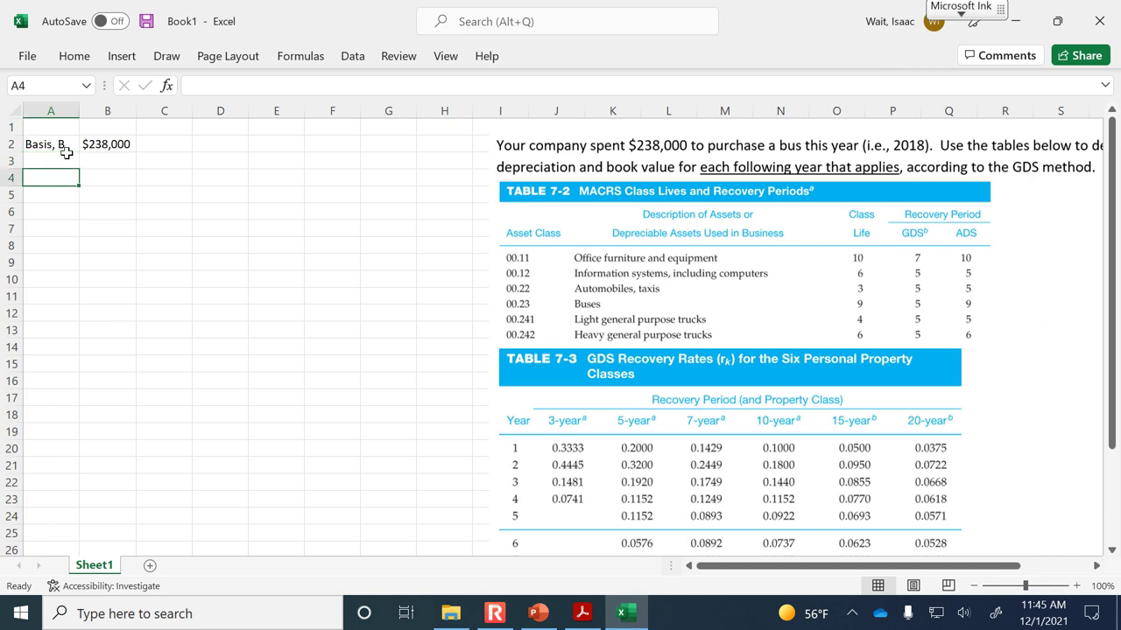
left_click(66, 147)
left_click(62, 165)
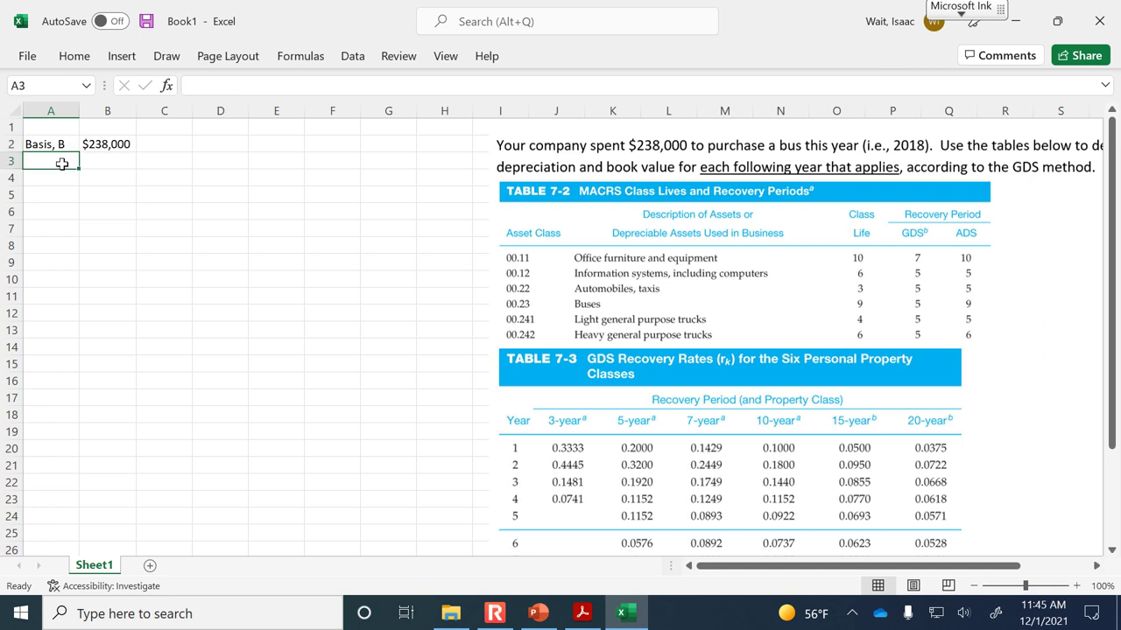
type("1")
key("Return")
type("2")
key("Return")
type("3")
key("Return")
left_click_drag(62, 164, 82, 247)
Move the basis label and its amount up from row 2 to row 1.
left_click(146, 175)
left_click(103, 142)
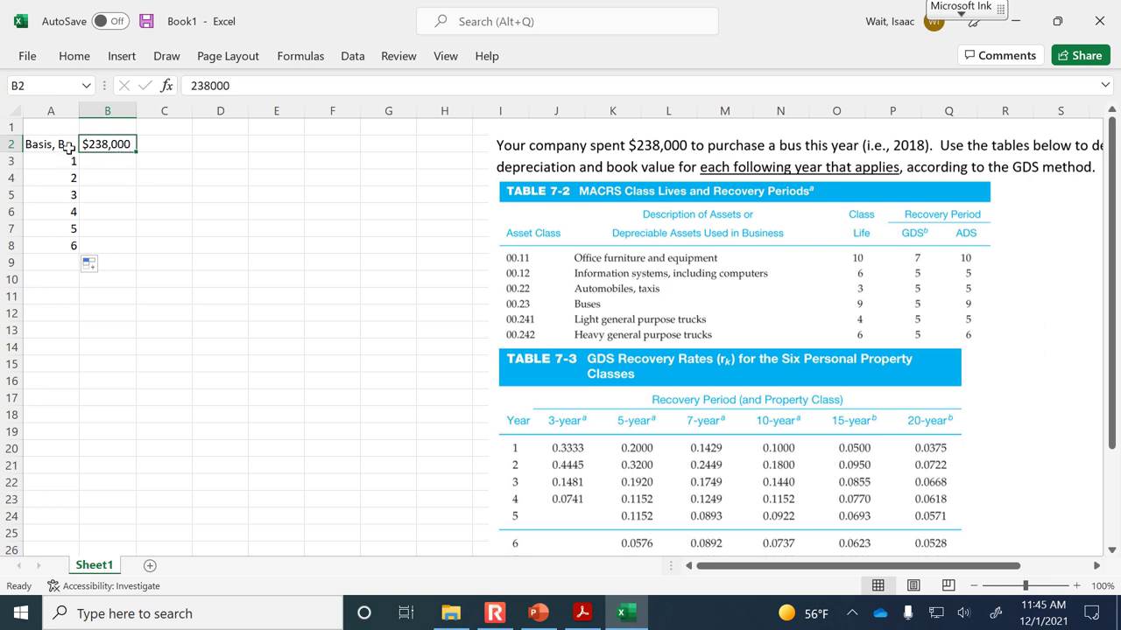
left_click_drag(56, 145, 107, 139)
Add the headers "Depreciation" in B2 and "Book Value" in C2, and autofit the width of column B.
left_click(103, 147)
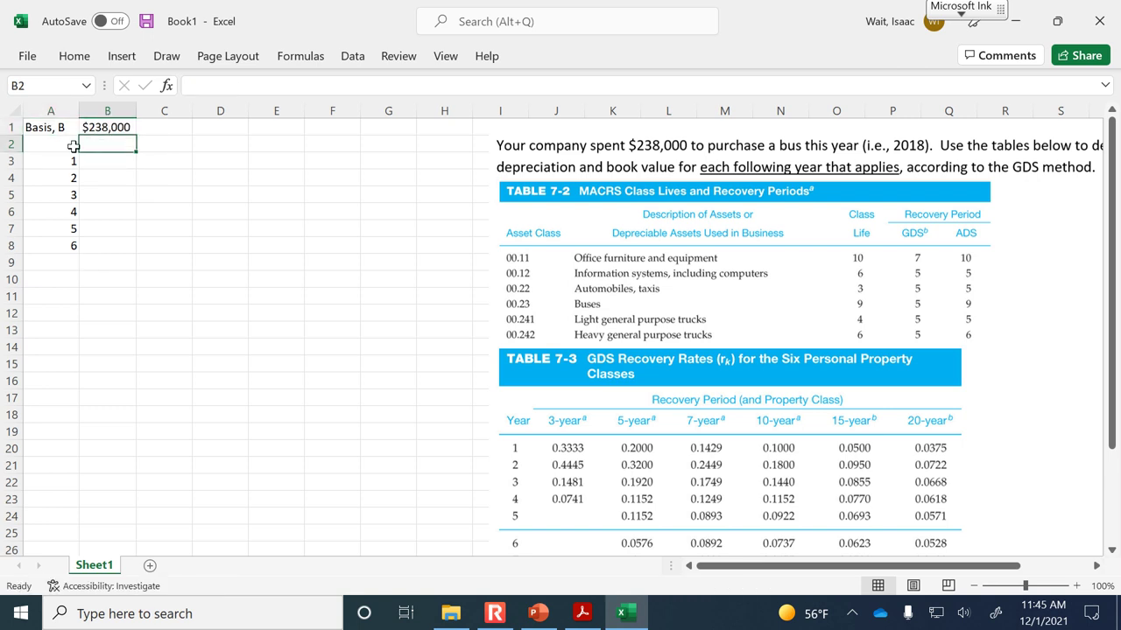
type("Depreciation")
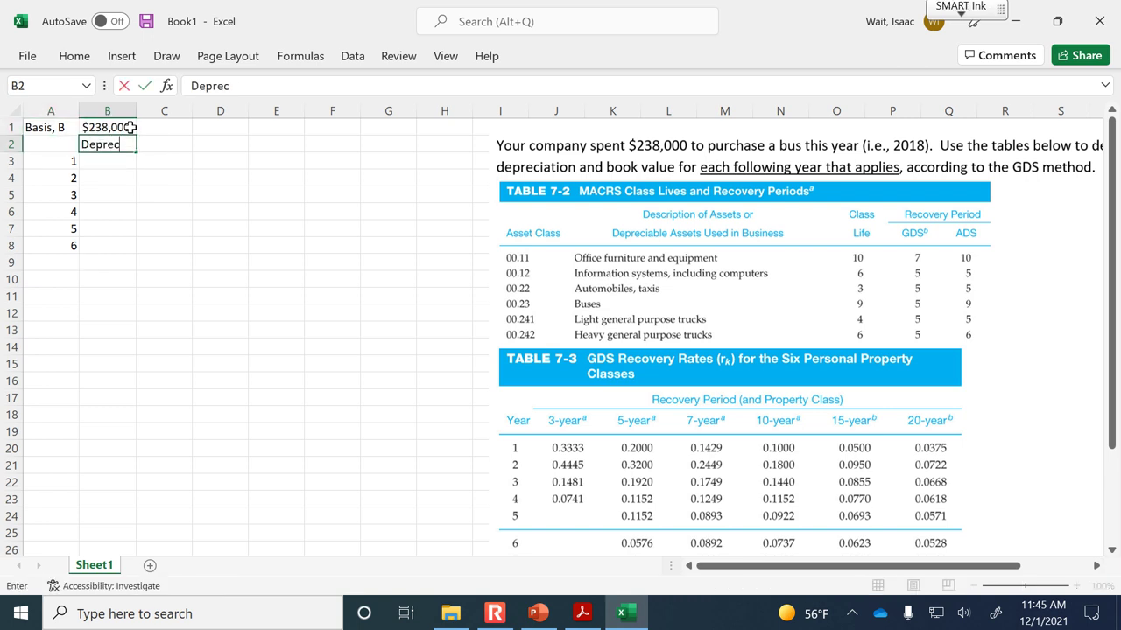
key("Tab")
type("Boo")
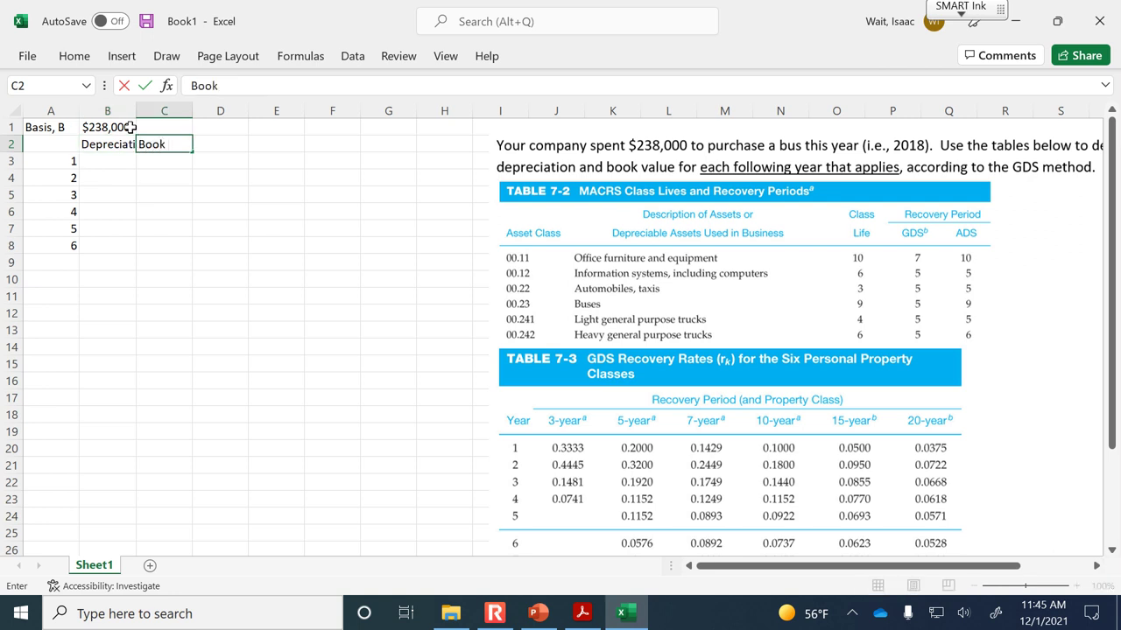
type("k Value")
key("Return")
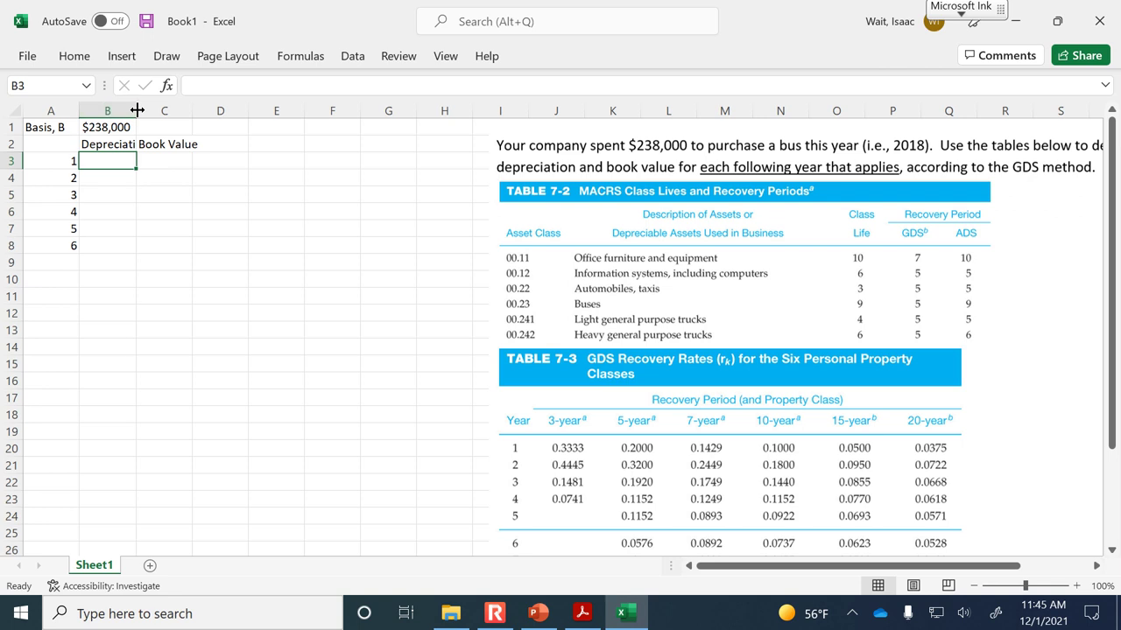
double_click(137, 110)
Insert a blank column before the Depreciation column.
right_click(88, 109)
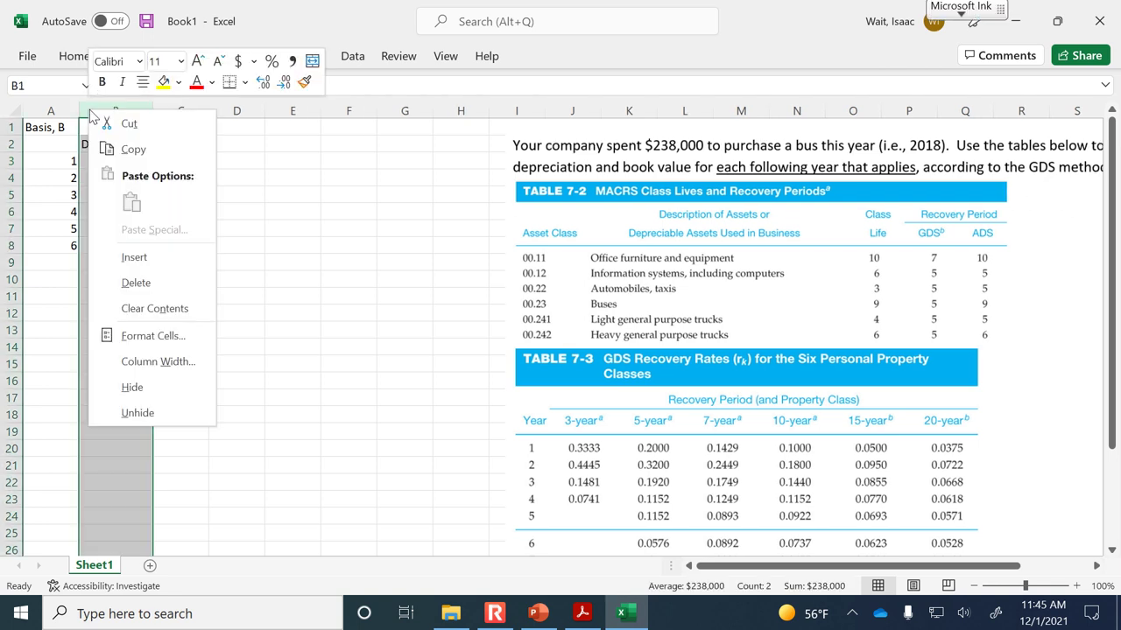
left_click(140, 253)
left_click(405, 278)
Enter the header "d" in B2 and move the problem picture so its left edge sits near column G.
left_click(105, 143)
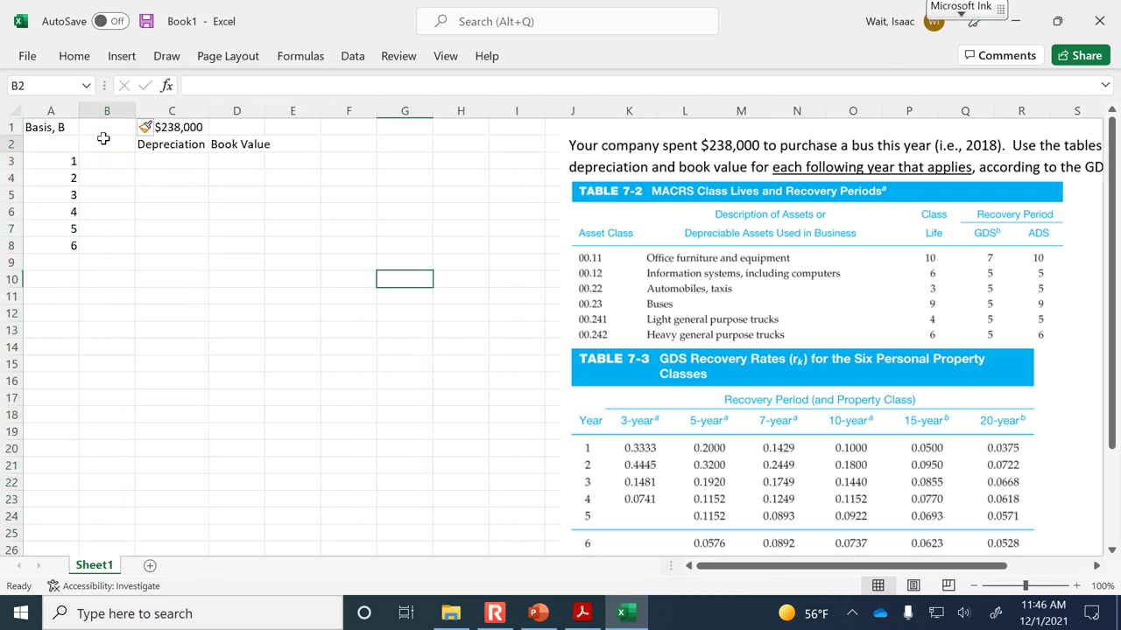
type("d")
left_click(117, 165)
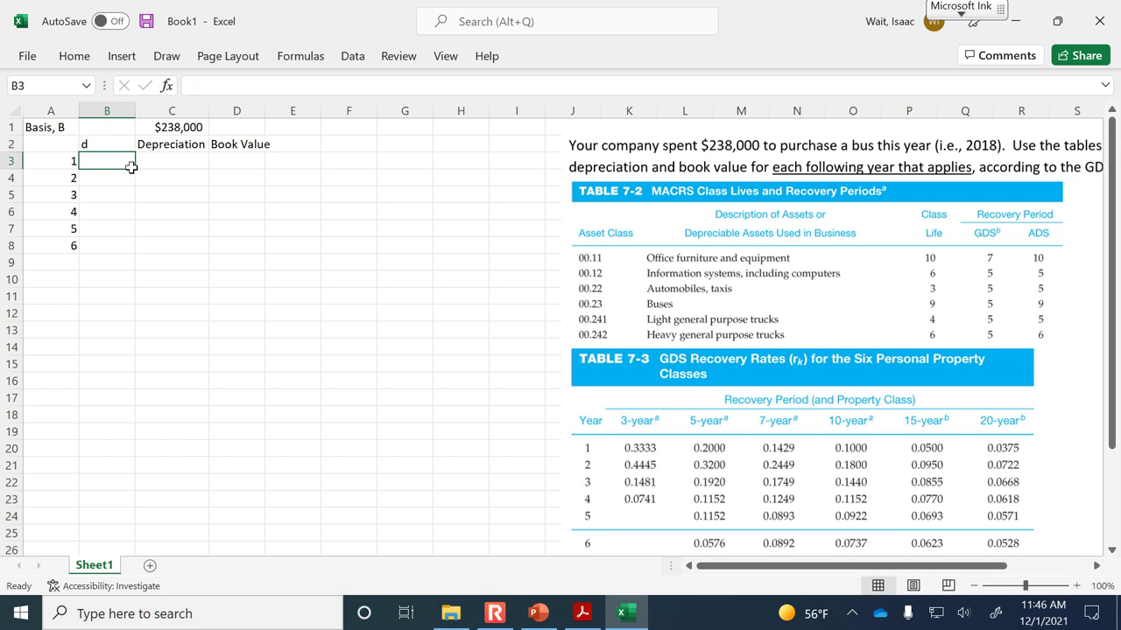
left_click_drag(777, 263, 699, 262)
left_click_drag(831, 257, 730, 255)
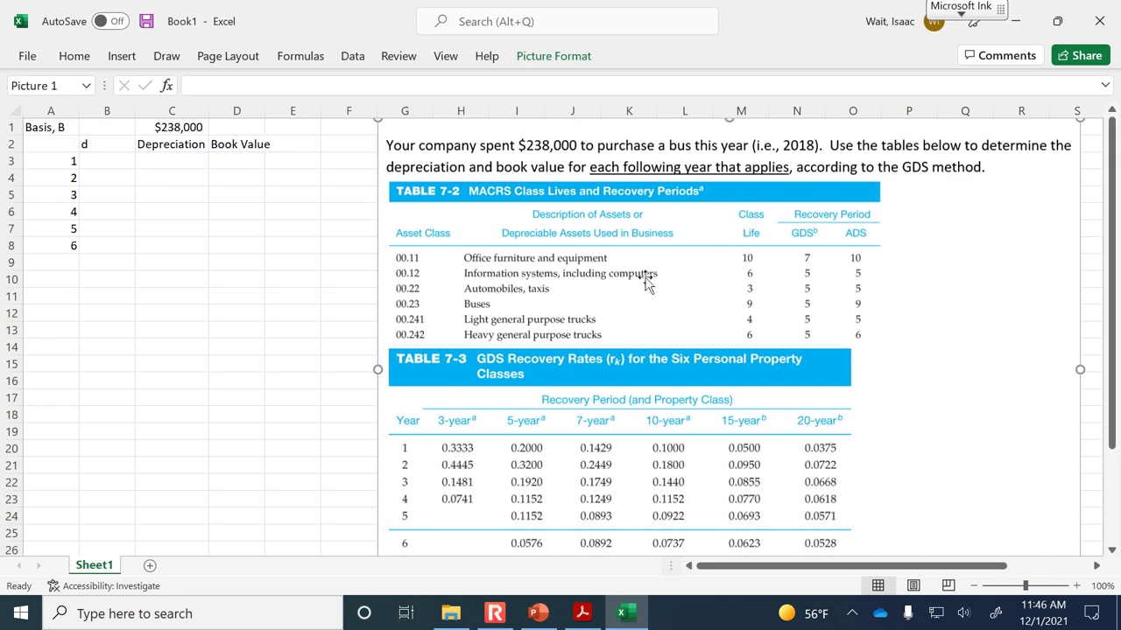
Enter the yearly recovery rates 0.2, 0.32, 0.192, 0.1152, 0.1152 and 0.00576 in B3:B8.
left_click(124, 162)
key("Return")
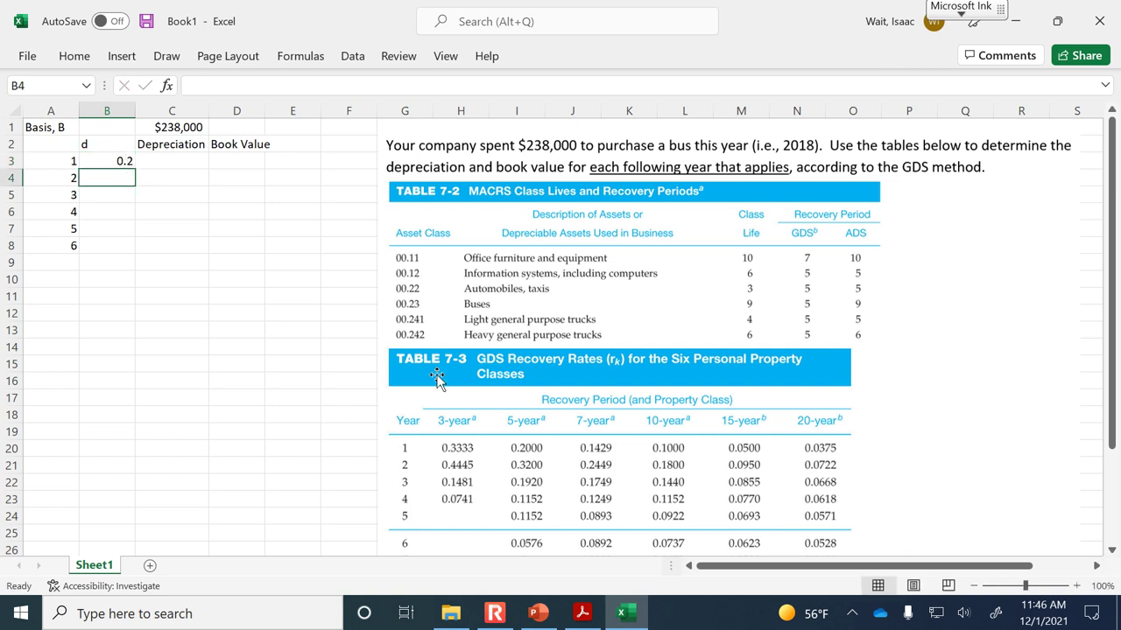
type(".32")
key("Return")
type(".1")
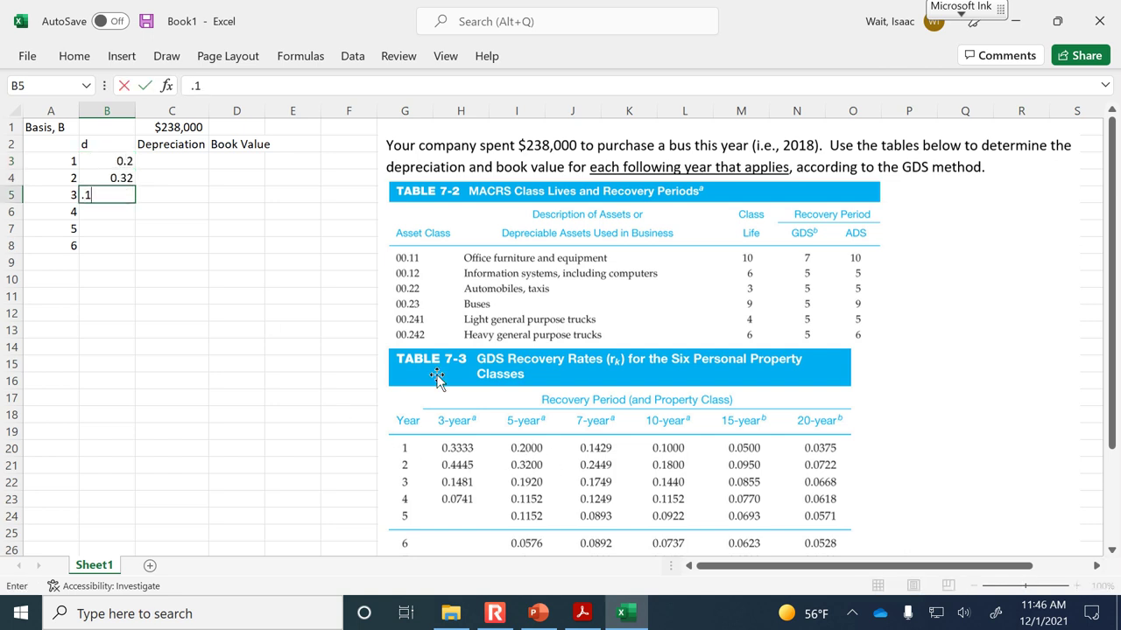
type("92")
key("Return")
type(".")
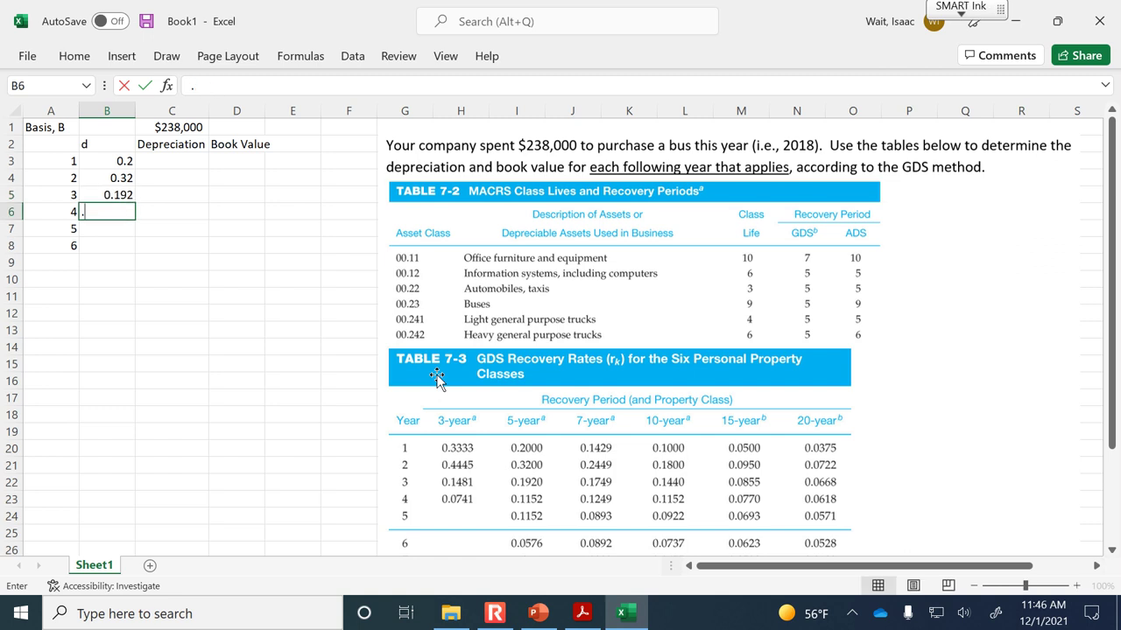
type("1152")
key("Return")
type(".1152")
key("Return")
type(".00")
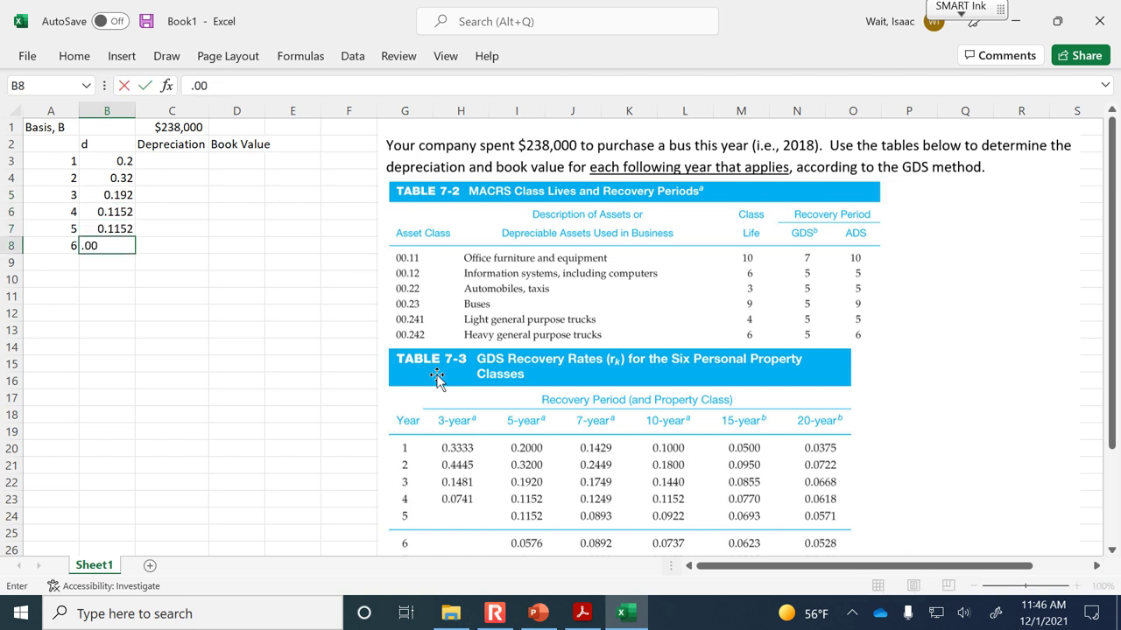
type("576")
key("Return")
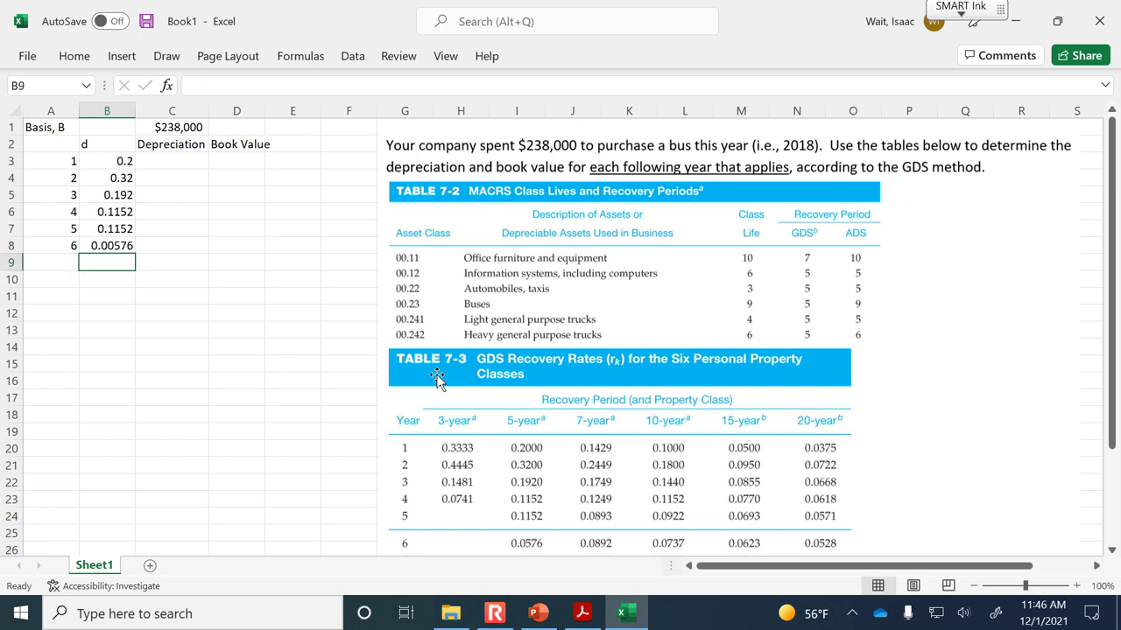
Check the sum of the rates in B3:B8 and compare the entries with the 5-year column of Table 7-3.
left_click_drag(107, 162, 107, 247)
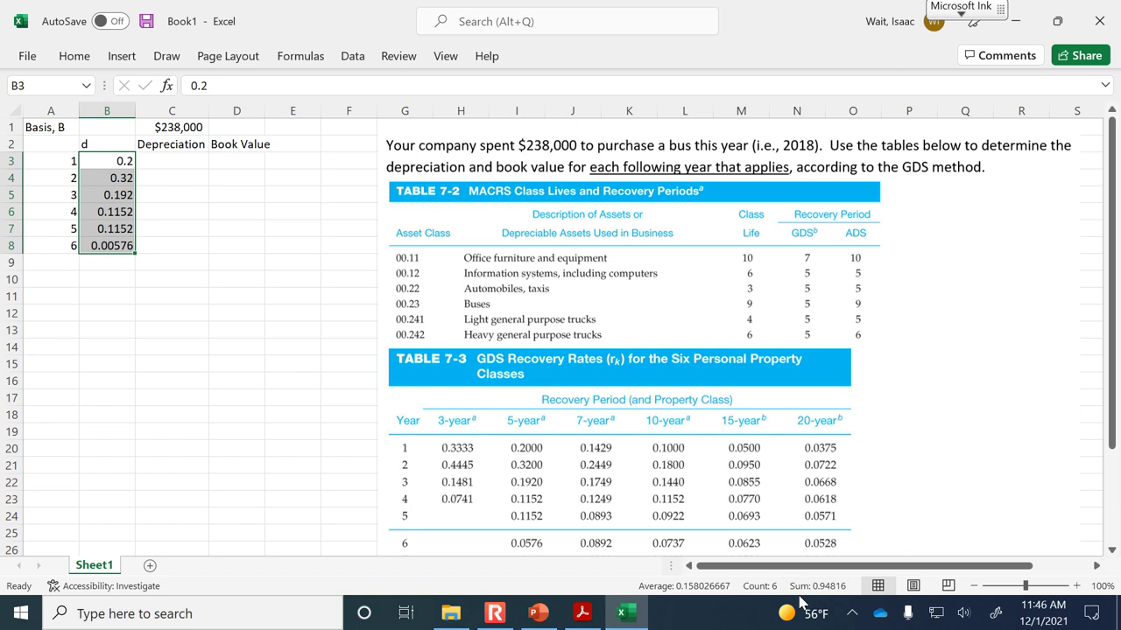
scroll(843, 480, "down", 1)
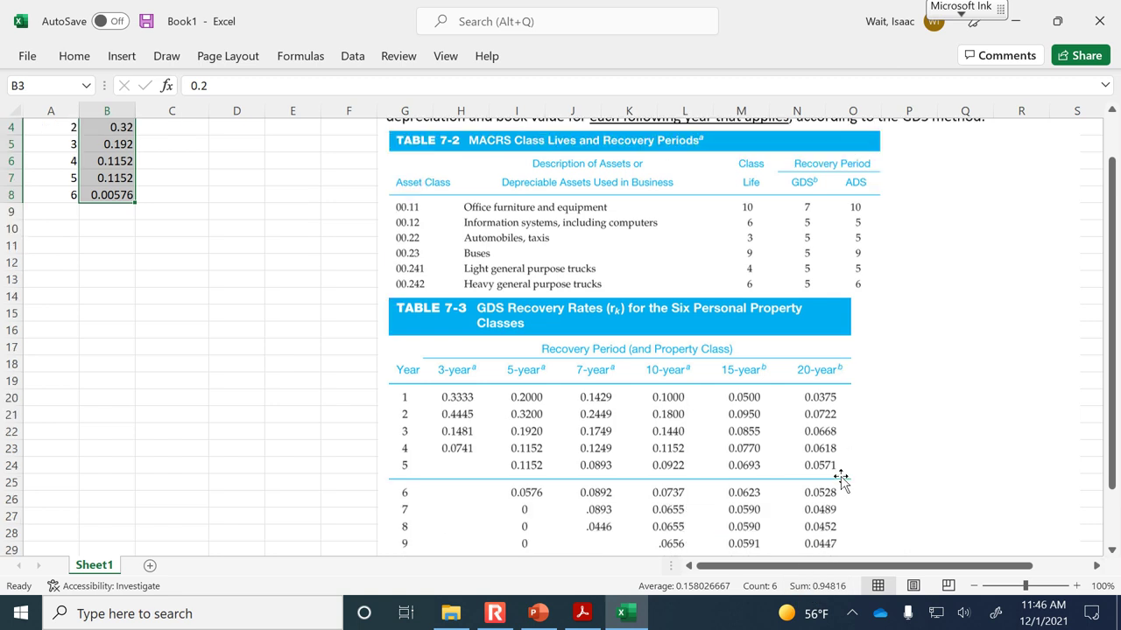
scroll(321, 377, "up", 1)
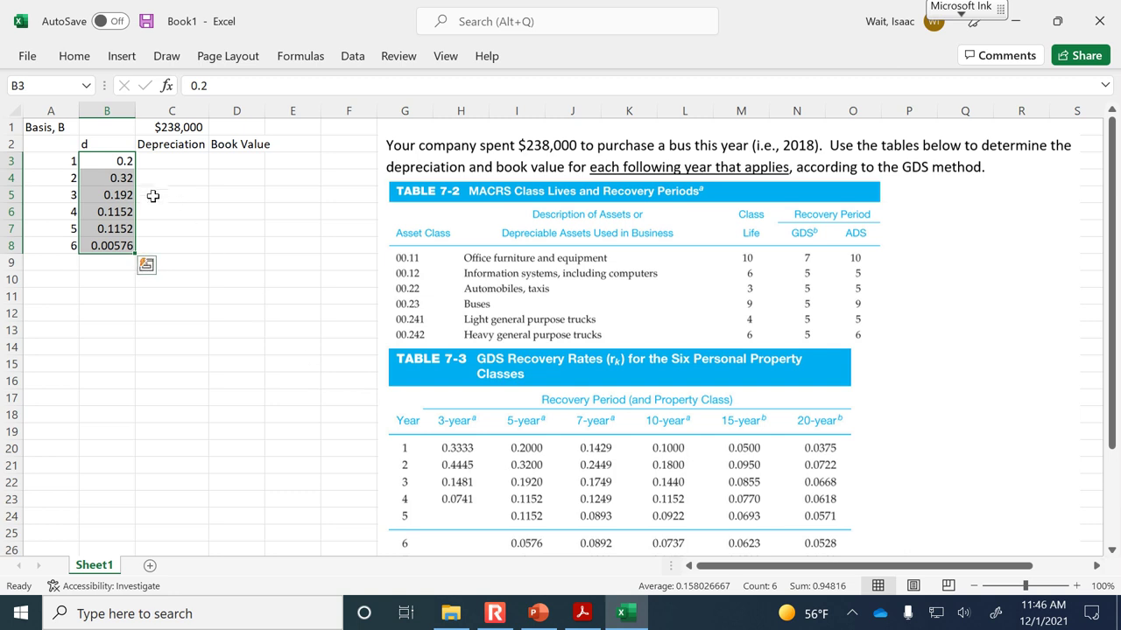
left_click(124, 191)
left_click(122, 210)
left_click(123, 226)
Correct the year 6 rate in B8 to 0.0576 and recheck the sum of B3:B8.
left_click(114, 245)
left_click(215, 86)
key("BackSpace")
key("Return")
left_click_drag(106, 160, 109, 246)
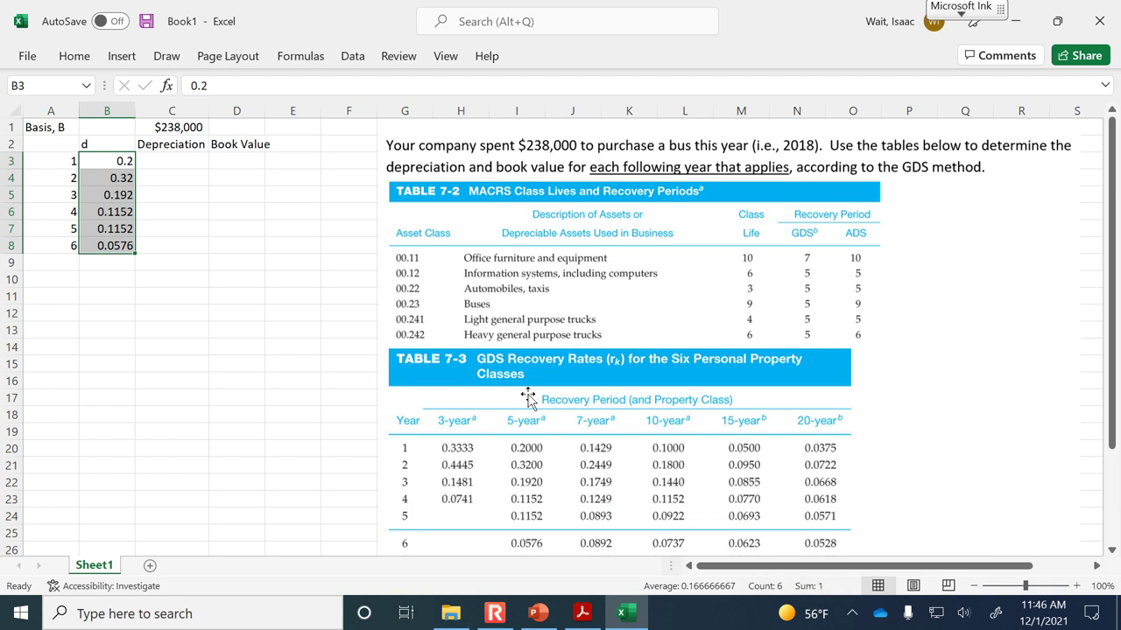
Calculate the year 1 depreciation in C3 with =B3*$C$1, keeping the basis cell as an absolute reference.
left_click(191, 163)
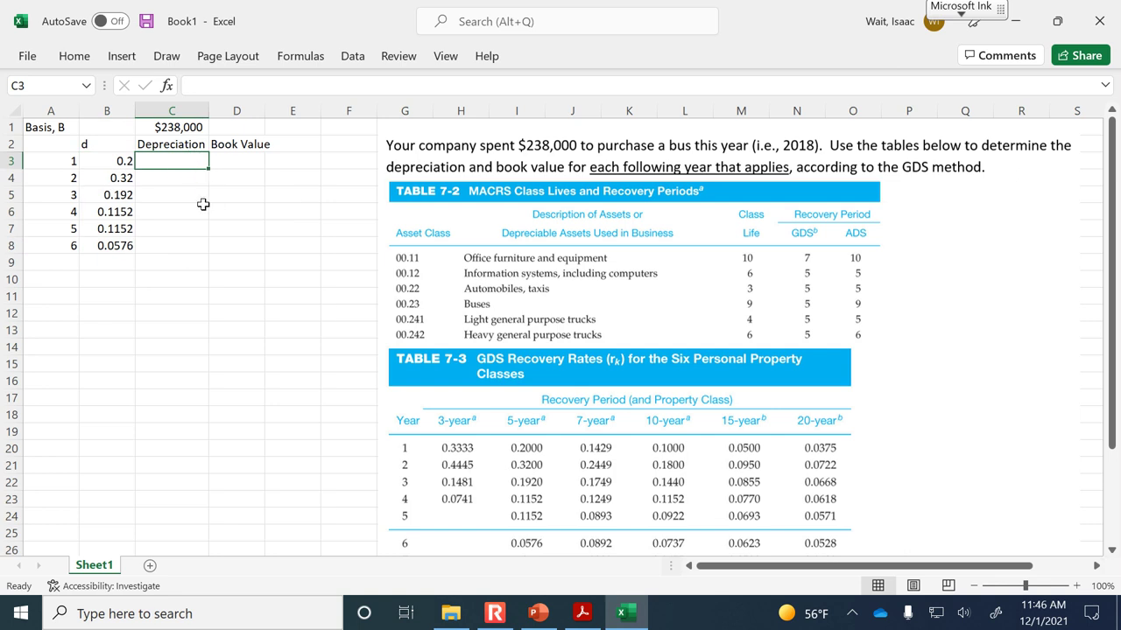
type("=")
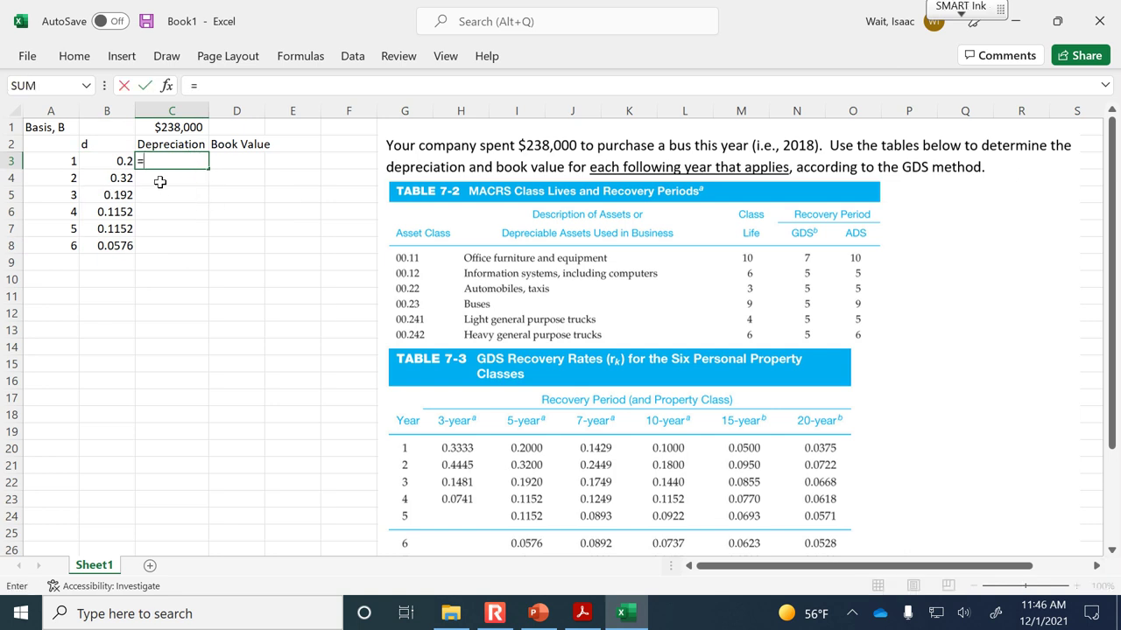
left_click(109, 161)
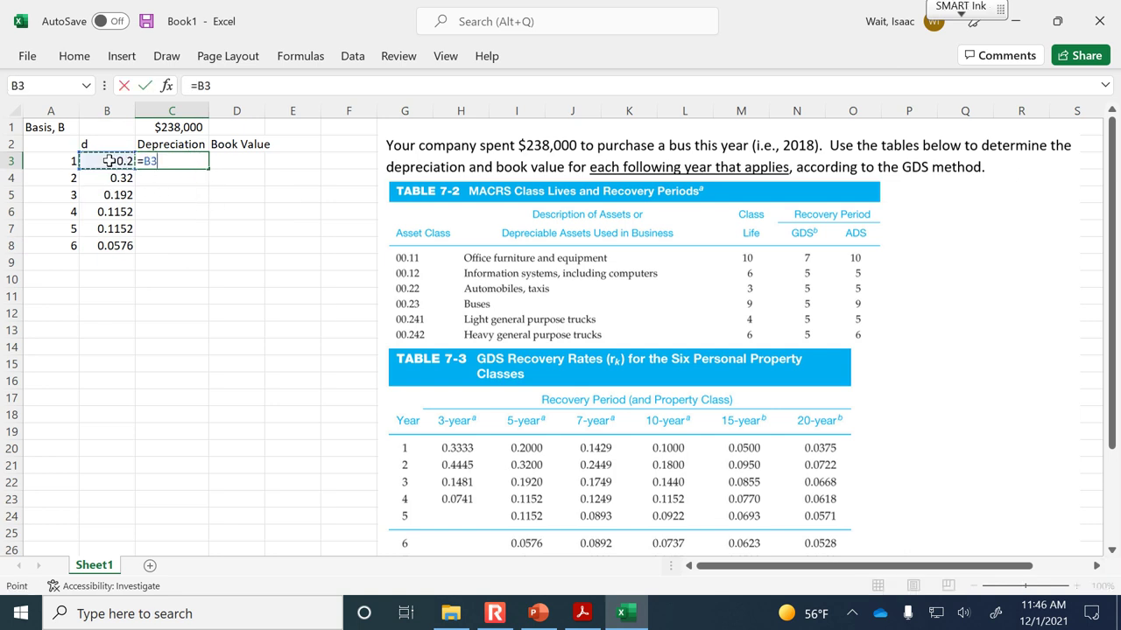
type("*")
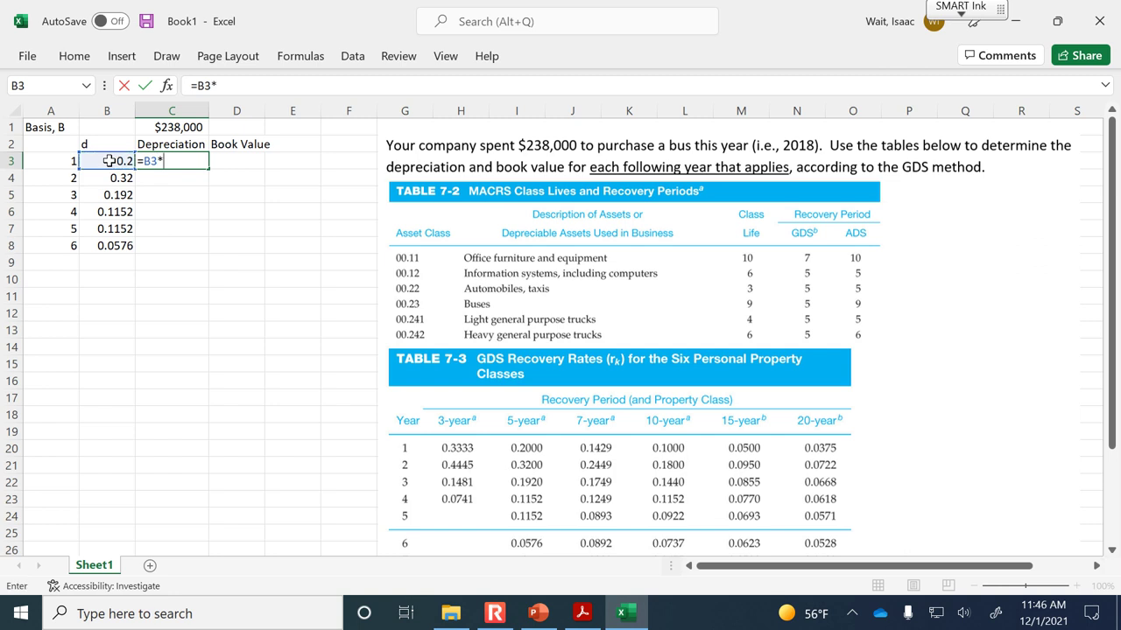
left_click(199, 128)
key("F4")
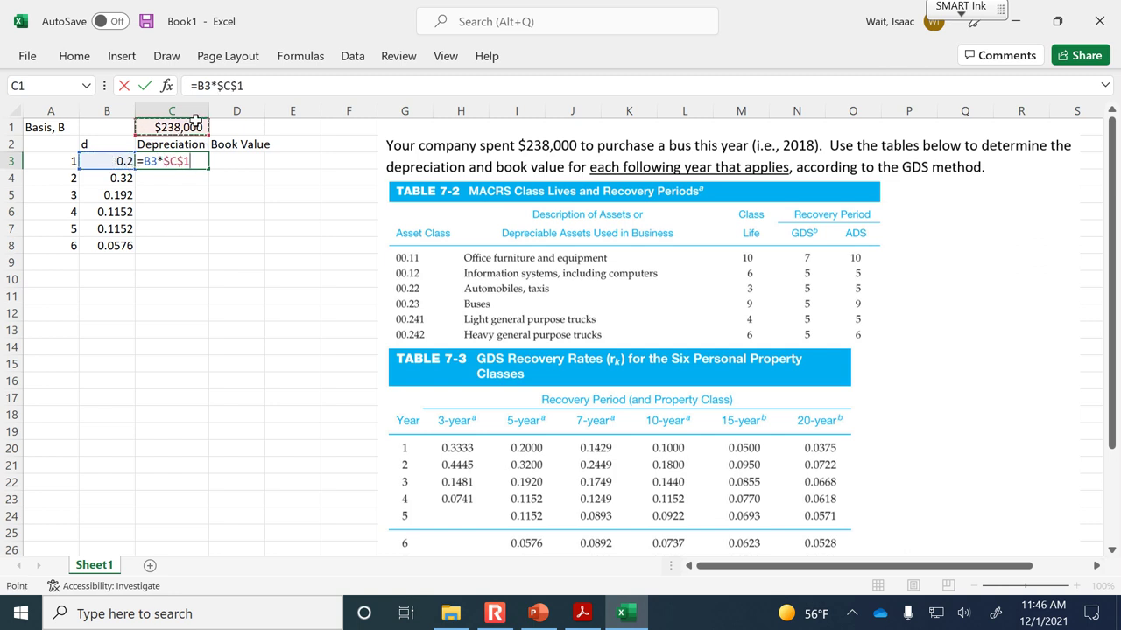
key("Return")
Fill the depreciation formula from C3 down through C8 and inspect the copied formula in C4.
left_click(207, 163)
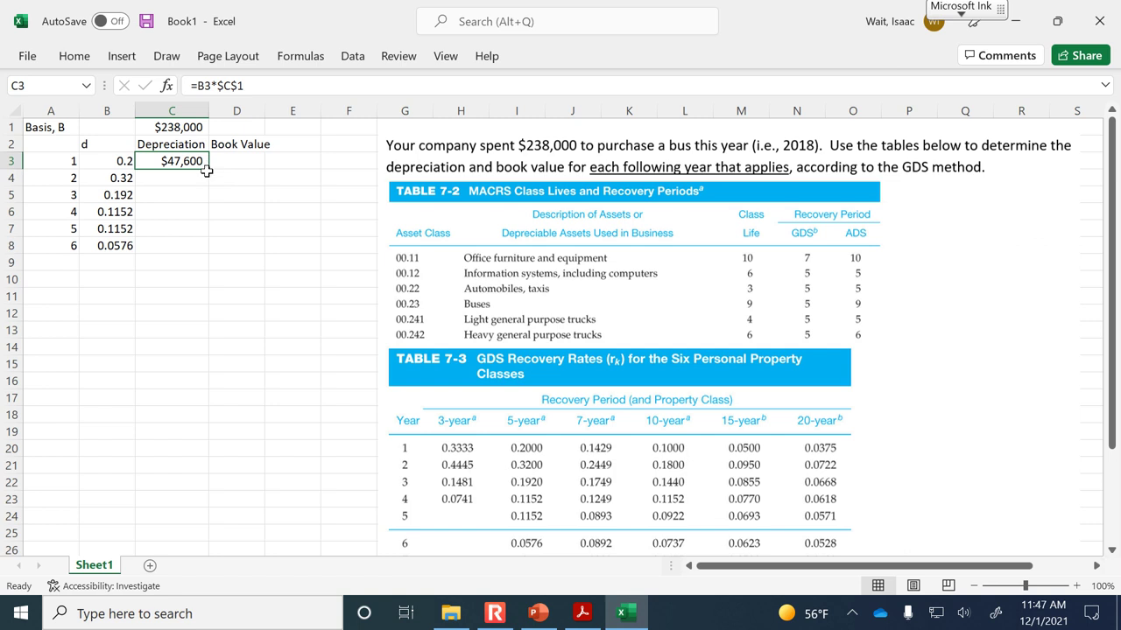
left_click_drag(209, 171, 207, 249)
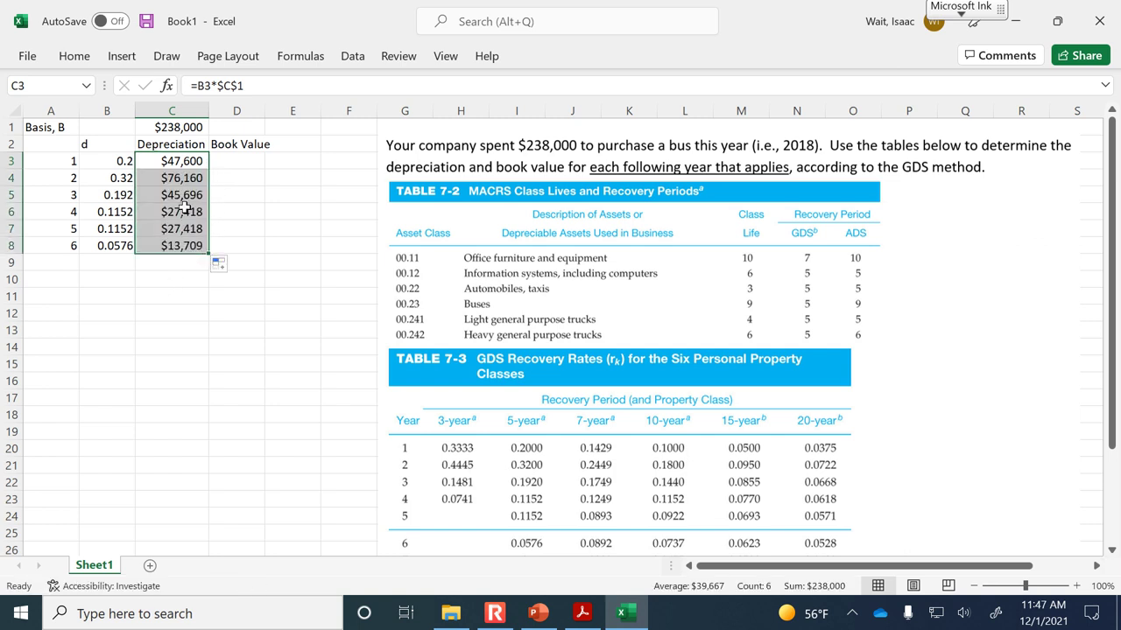
left_click(194, 178)
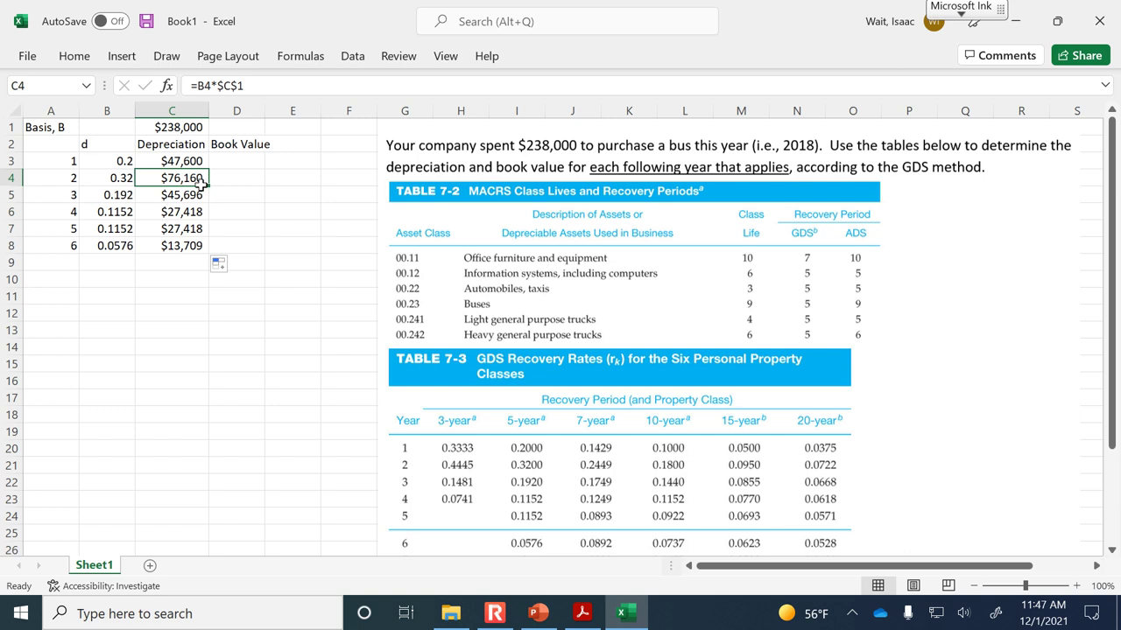
Calculate the year 1 book value in D3 with =$C$1-C3, keeping the basis cell as an absolute reference.
left_click(238, 162)
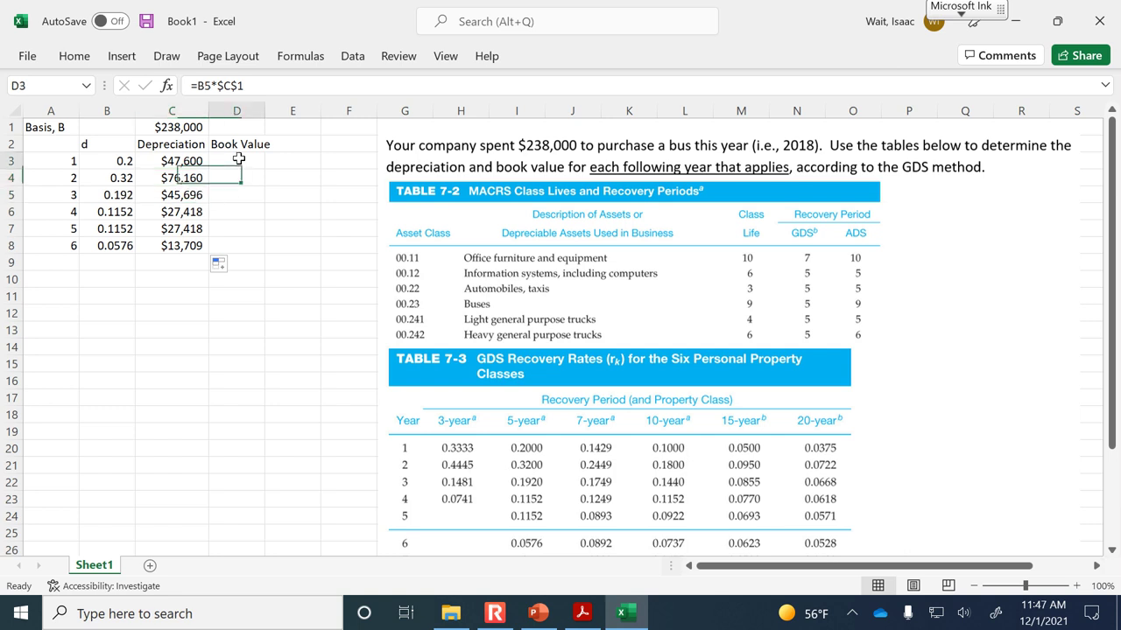
type("=")
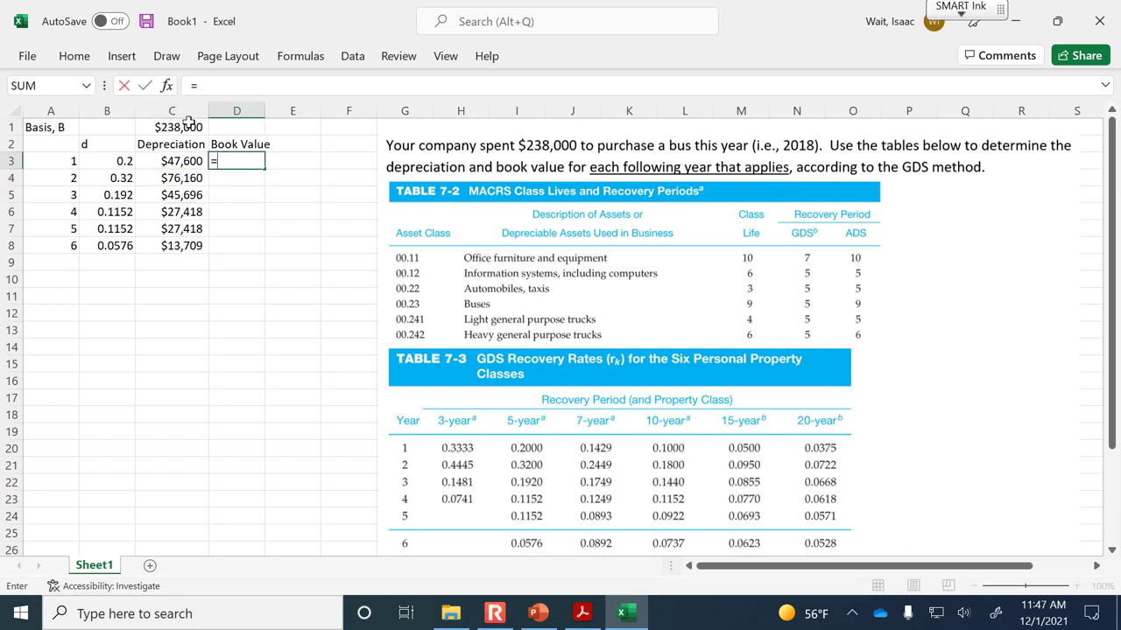
left_click(188, 123)
key("F4")
type("-")
left_click(190, 161)
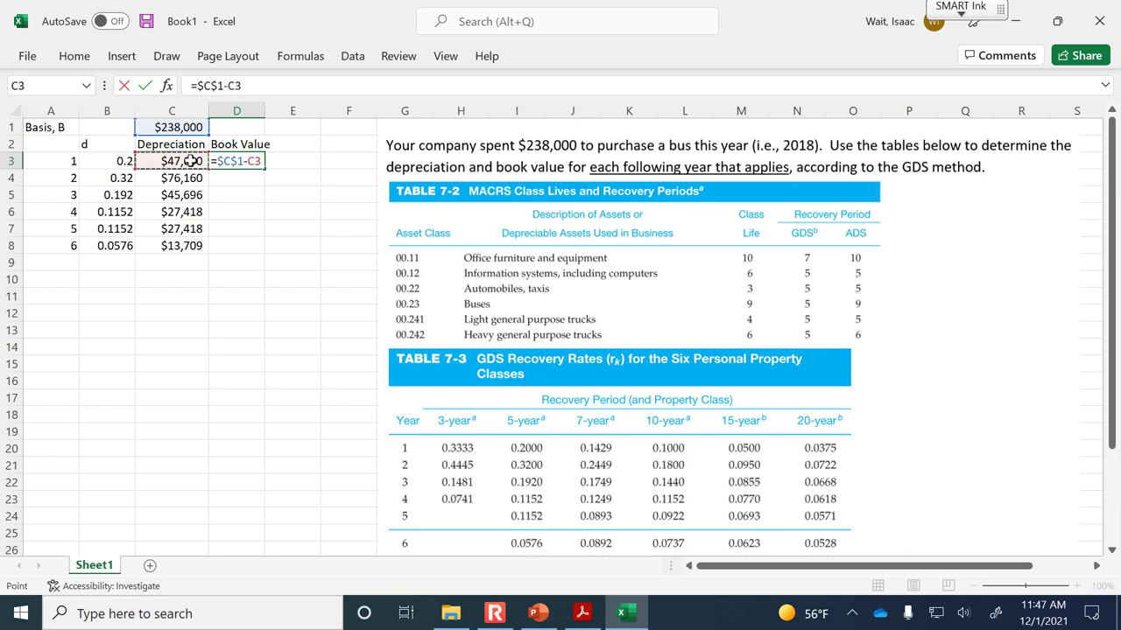
key("Return")
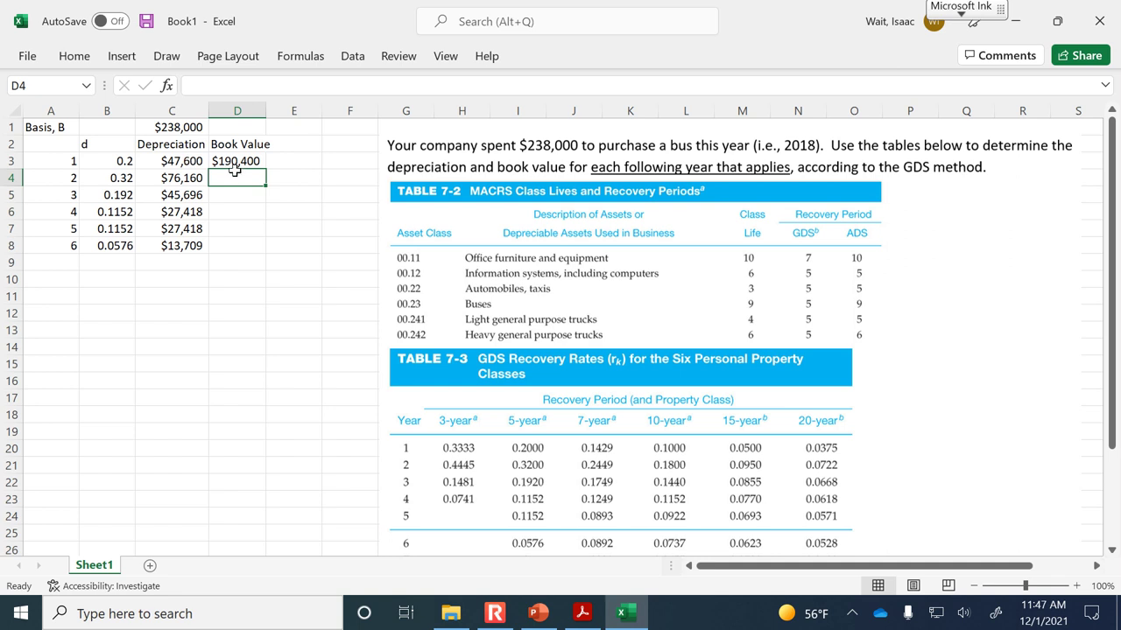
Calculate the year 2 book value in D4 with =D3-C4 and fill the formula down through D8.
type("=")
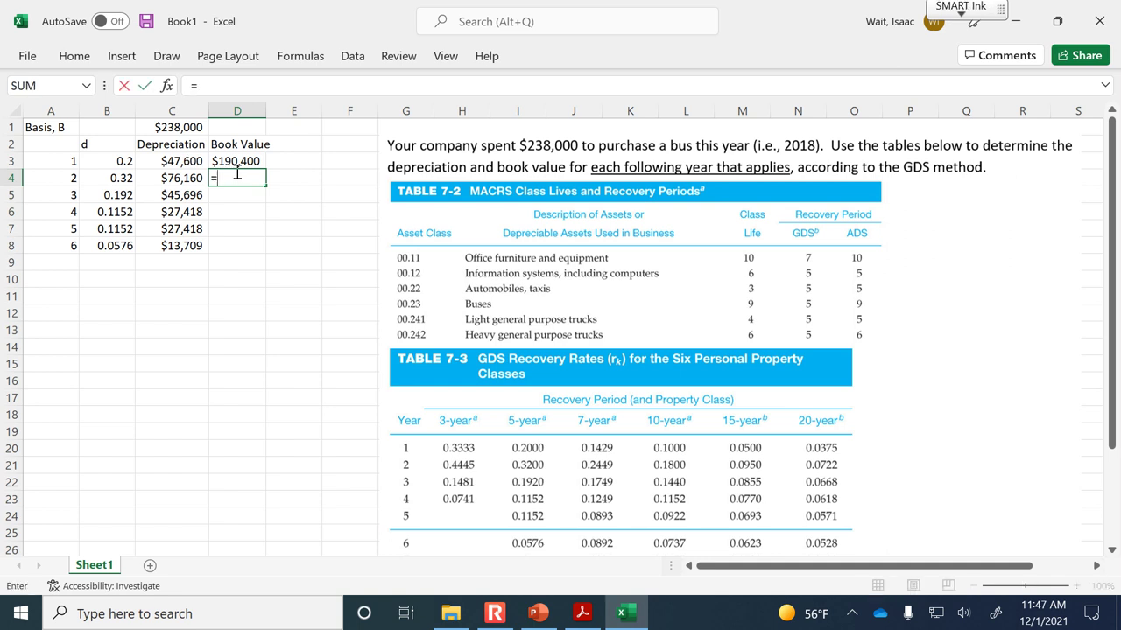
left_click(252, 161)
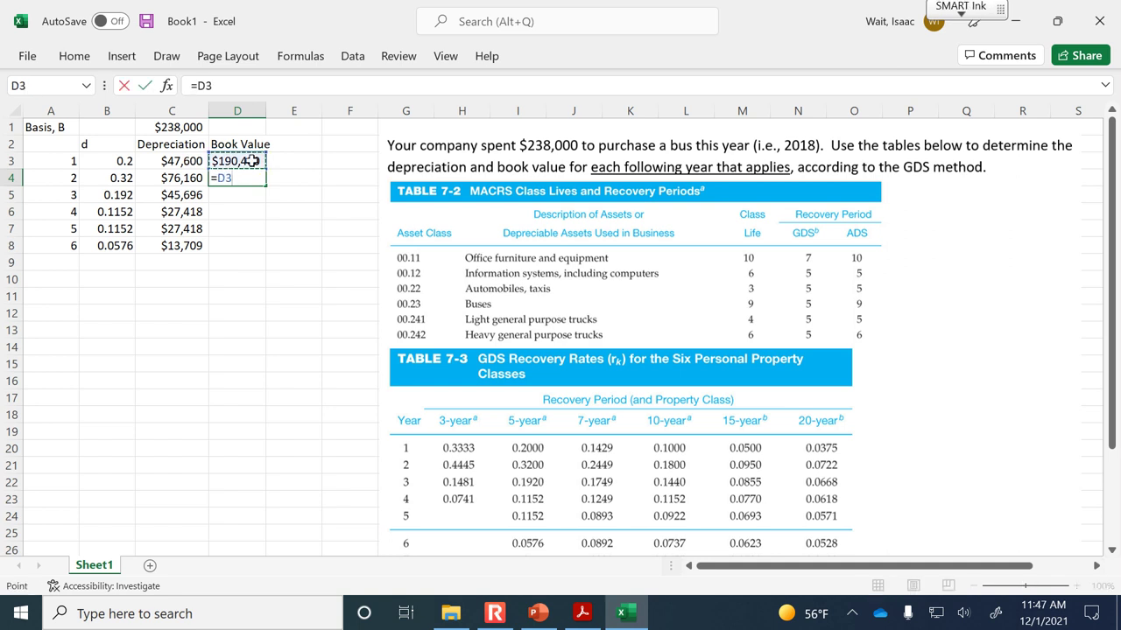
type("-")
left_click(182, 178)
key("Return")
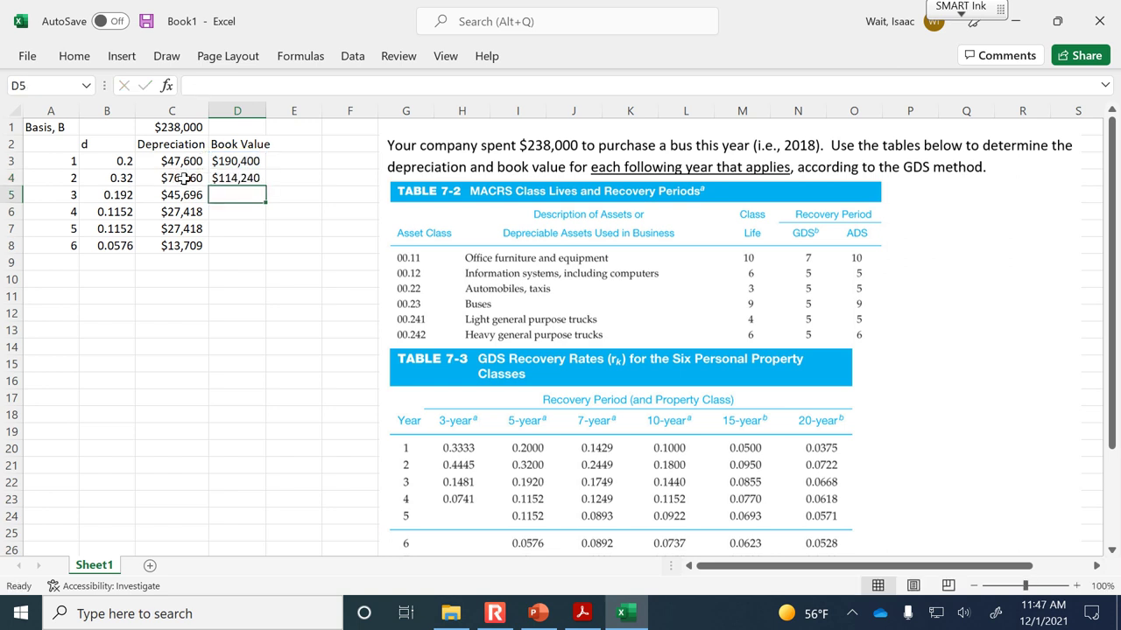
left_click(260, 179)
left_click_drag(267, 186, 268, 247)
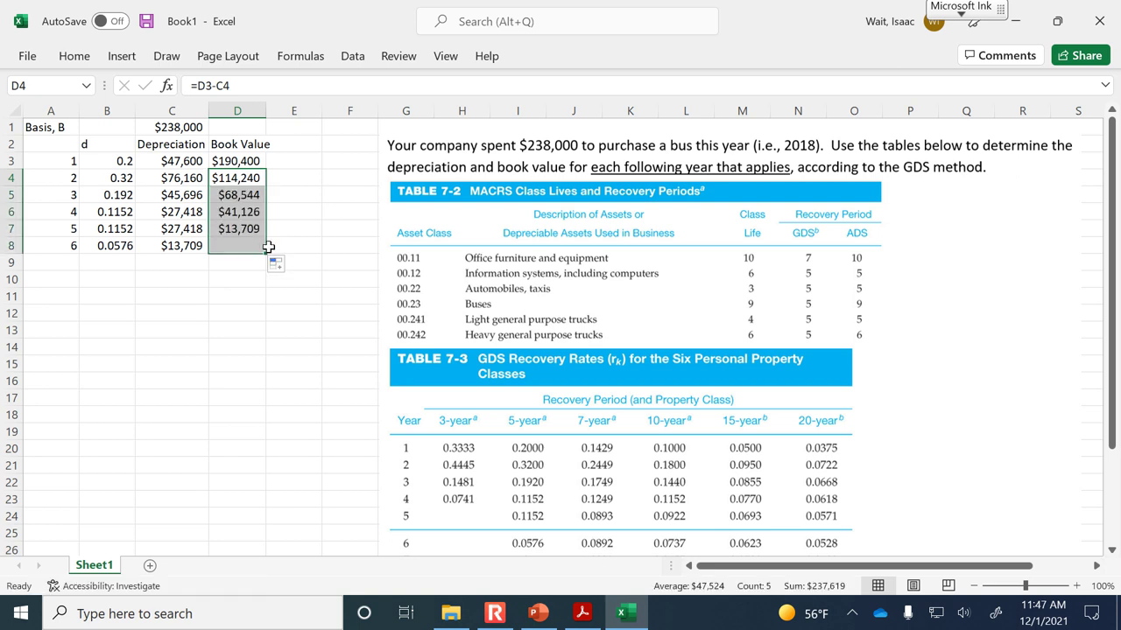
Autofit the Book Value column to the width of its contents.
left_click(1076, 586)
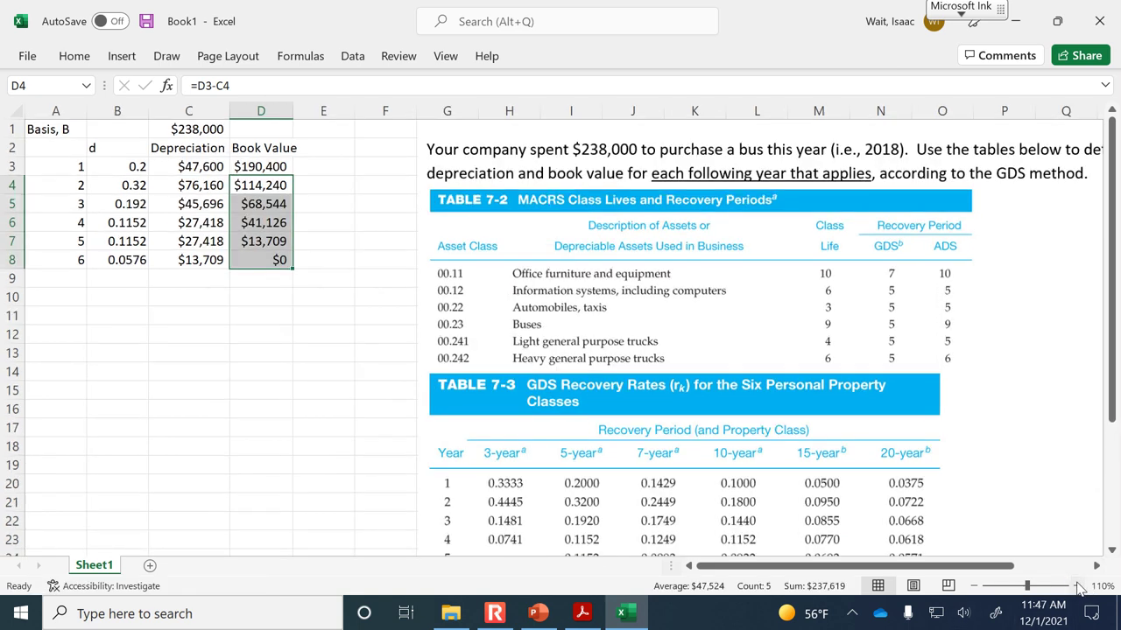
left_click(1076, 586)
left_click(1076, 586)
left_click(1076, 586)
left_click(1076, 586)
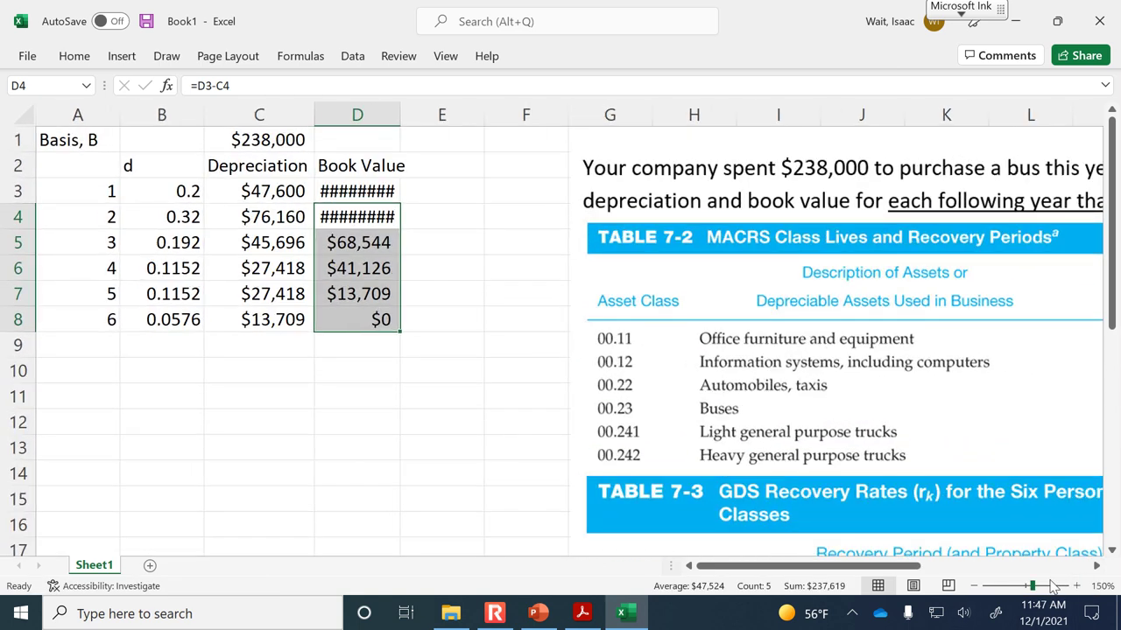
left_click(404, 112)
double_click(400, 111)
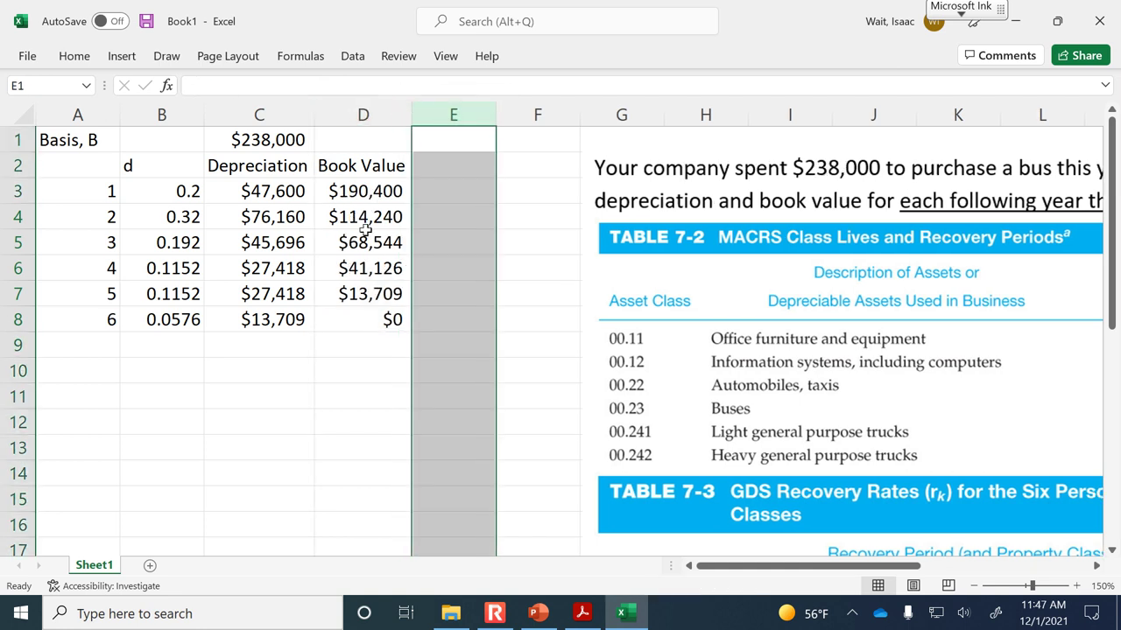
left_click(304, 405)
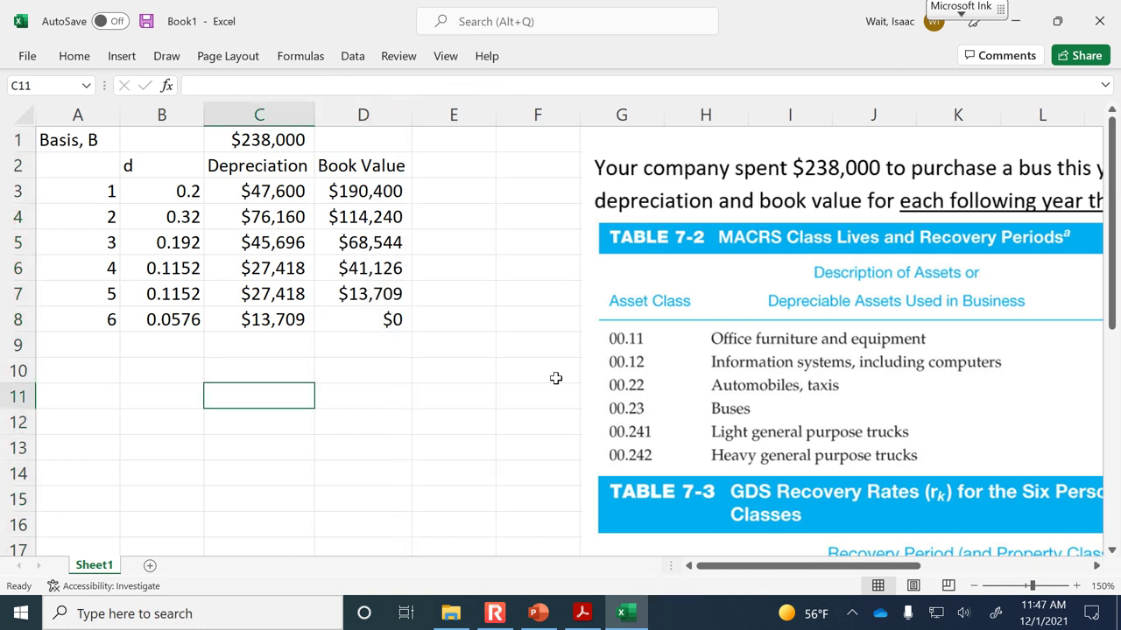
Review the Table 7-3 slide in PowerPoint, switch back to Excel, and examine the rates in B3:B8 and their year numbers.
left_click(535, 614)
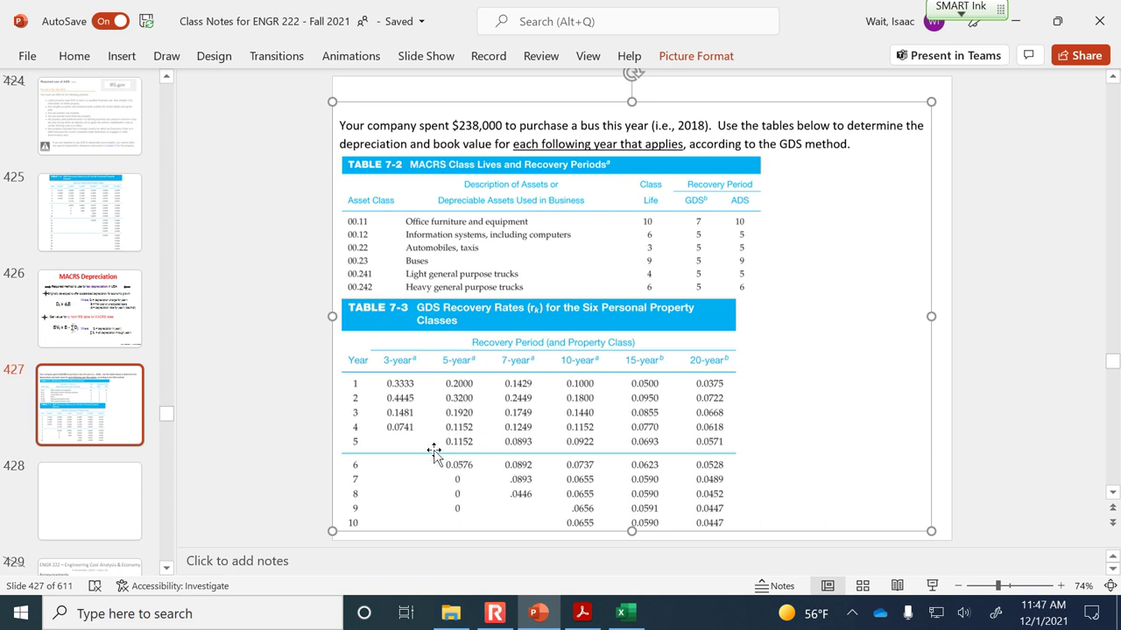
left_click(621, 613)
left_click(163, 191)
left_click_drag(163, 191, 161, 317)
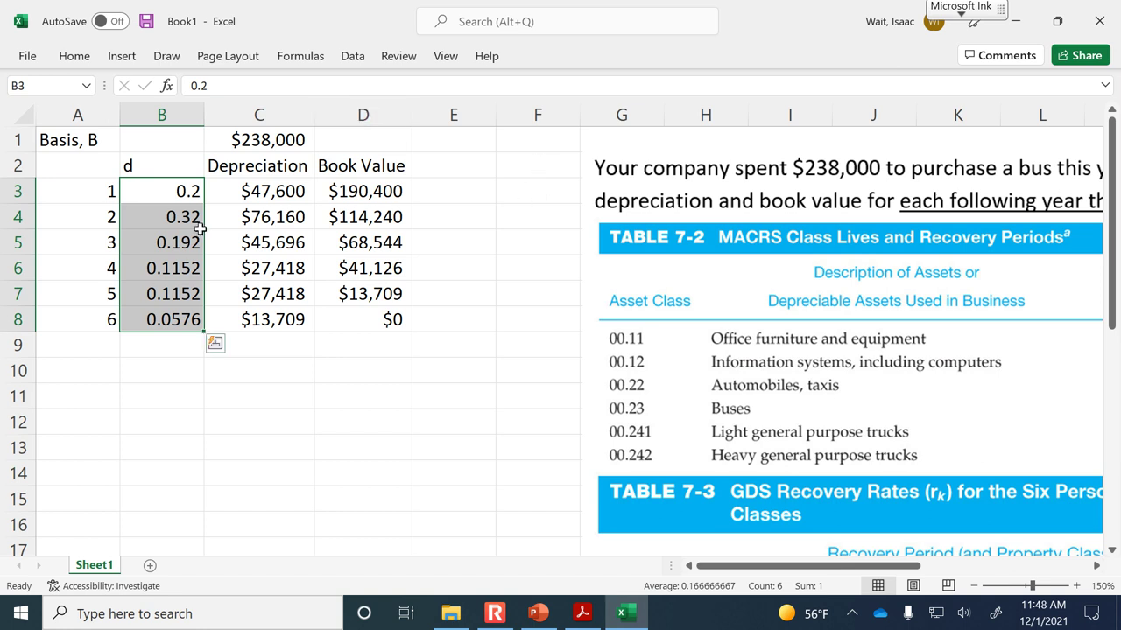
left_click(82, 323)
left_click(103, 268)
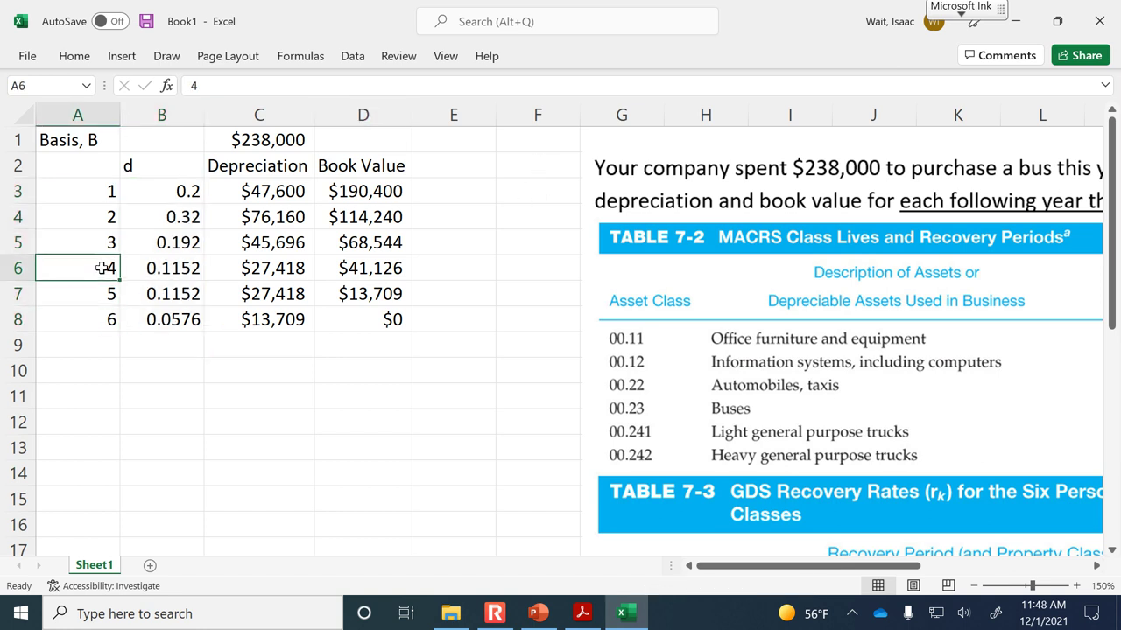
left_click(109, 243)
left_click(111, 223)
left_click(112, 193)
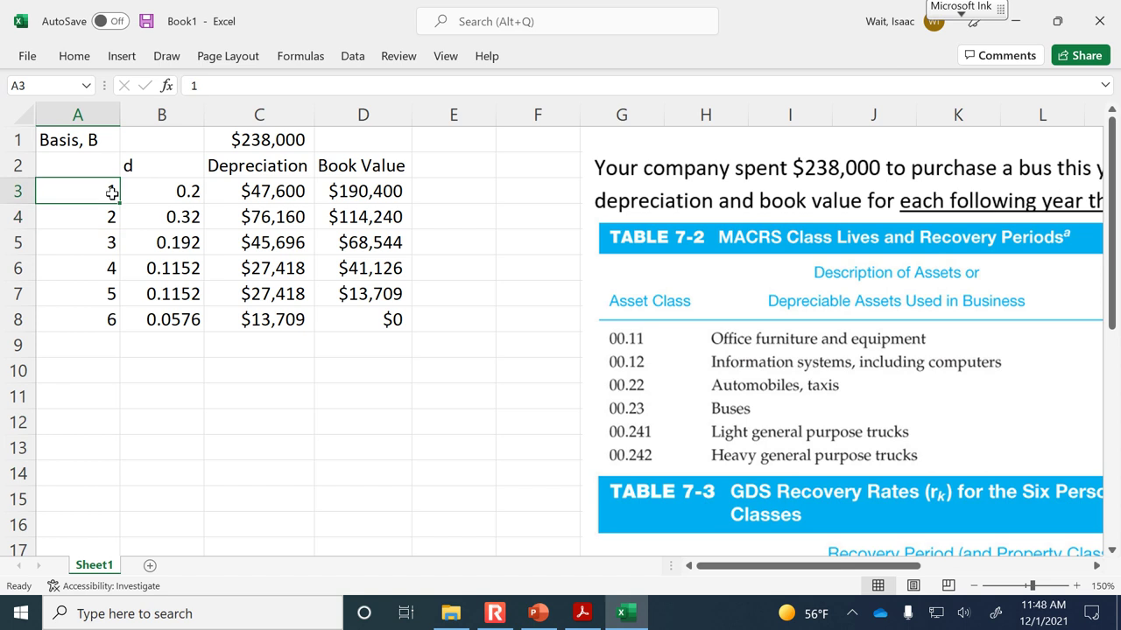
Clear the depreciation and book value formulas in C3:D8.
left_click_drag(274, 194, 376, 315)
key("Delete")
left_click(320, 447)
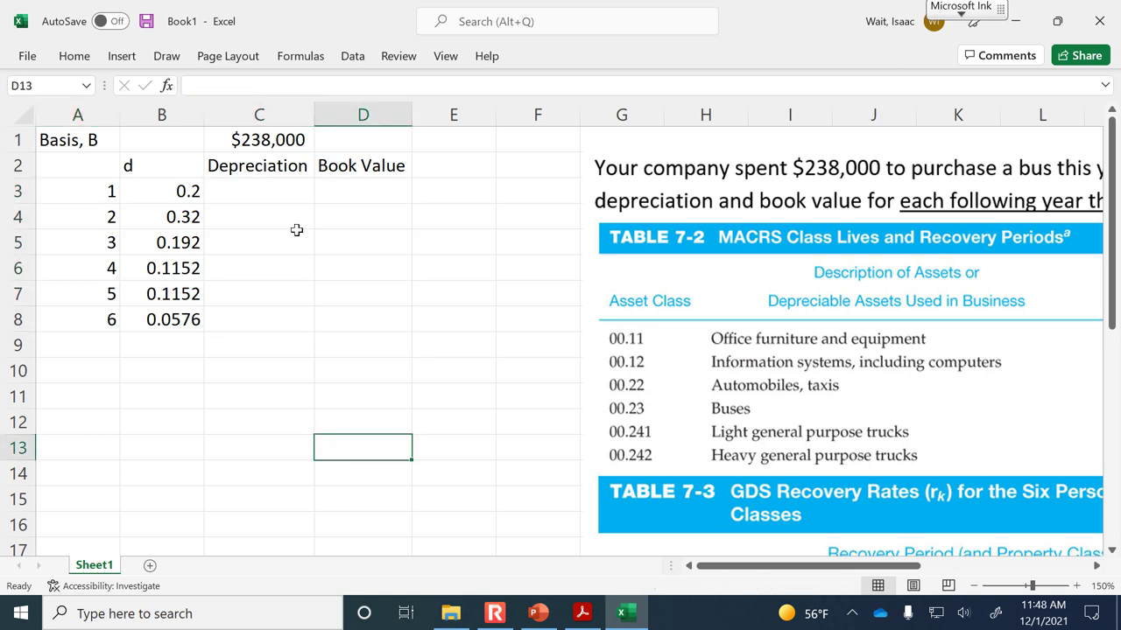
Enter the year 1 depreciation in C3 as =B3*$C$1 and fill it down through C8.
left_click(291, 187)
type("=")
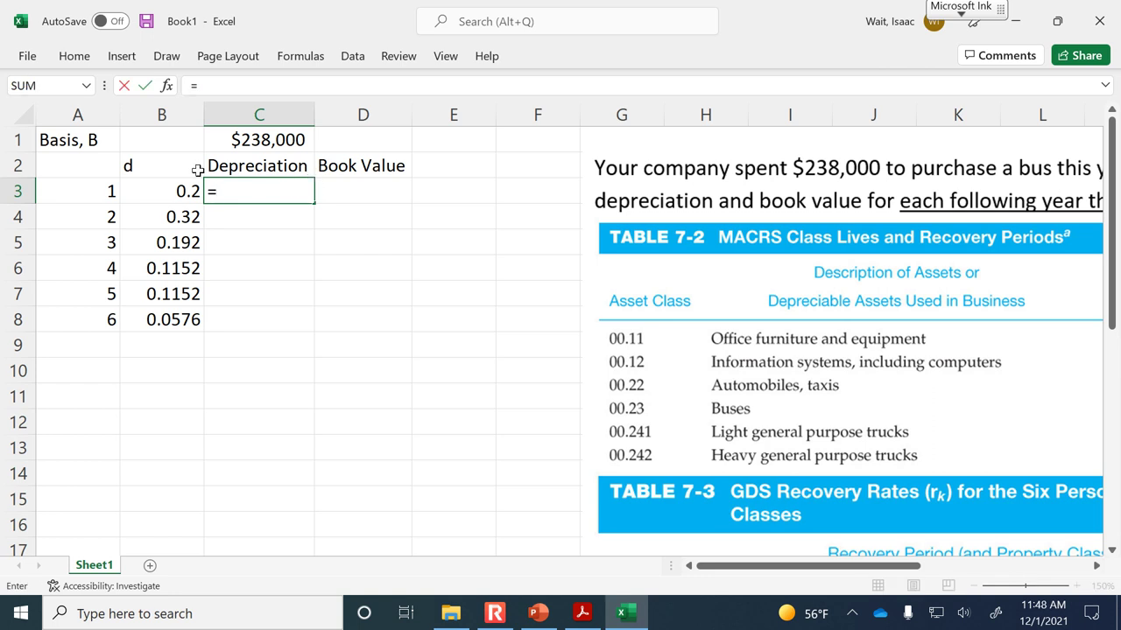
left_click(175, 190)
type("*")
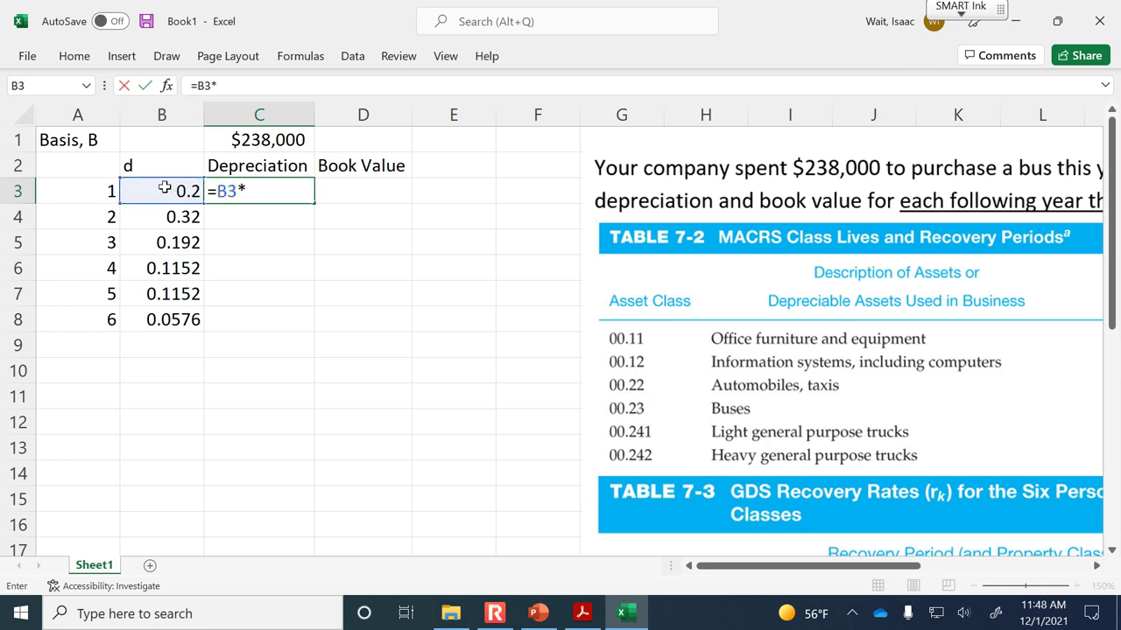
left_click(254, 140)
key("F4")
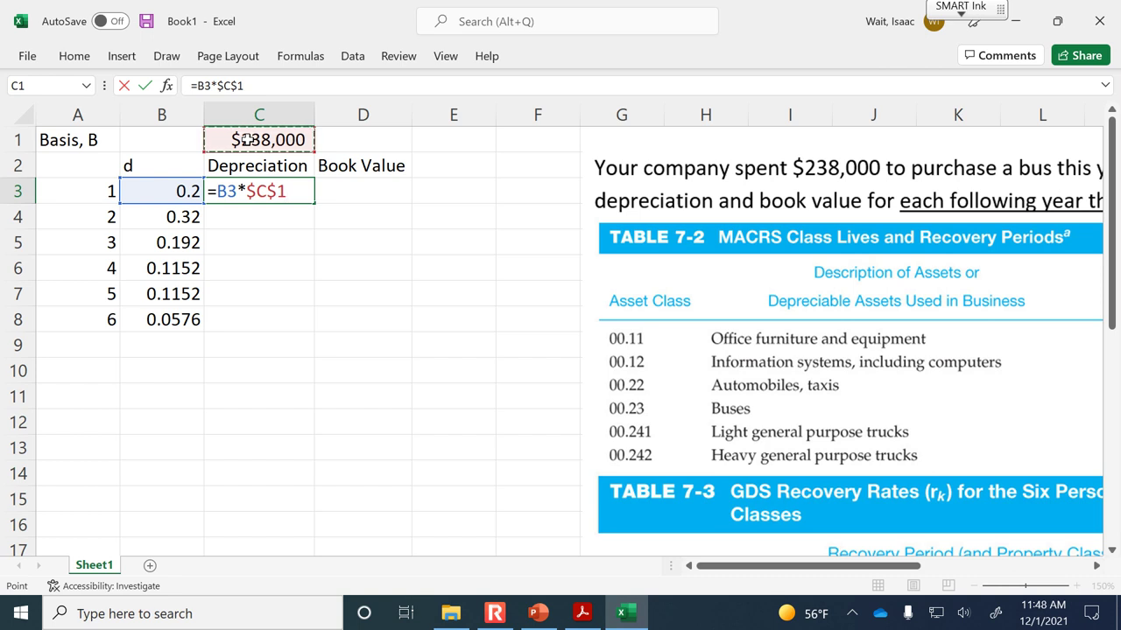
key("Return")
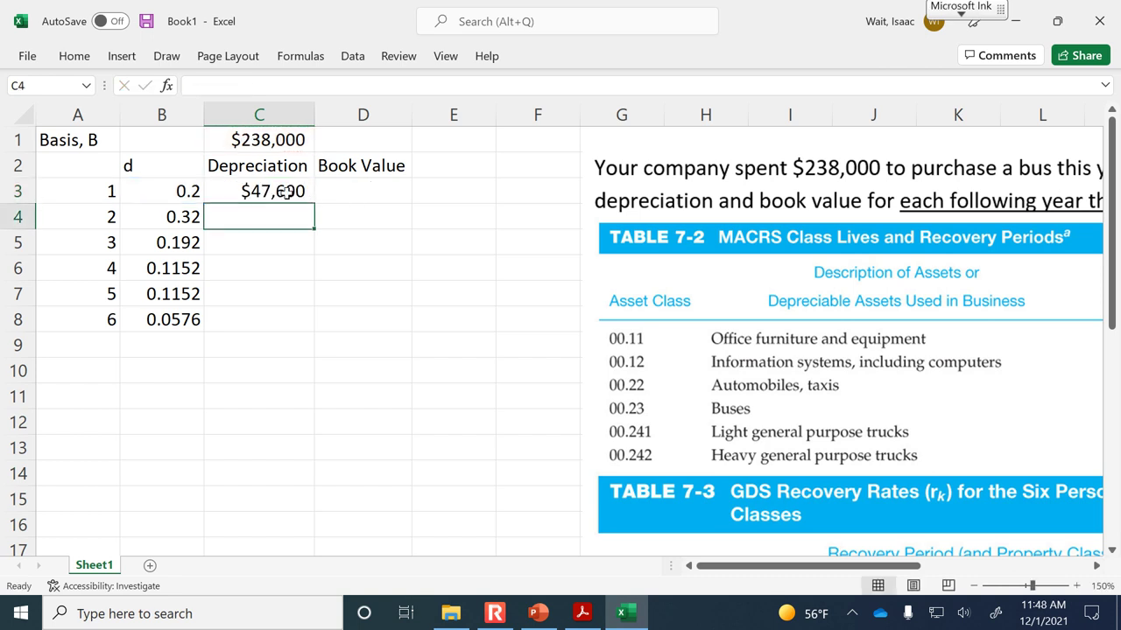
left_click(296, 201)
double_click(314, 206)
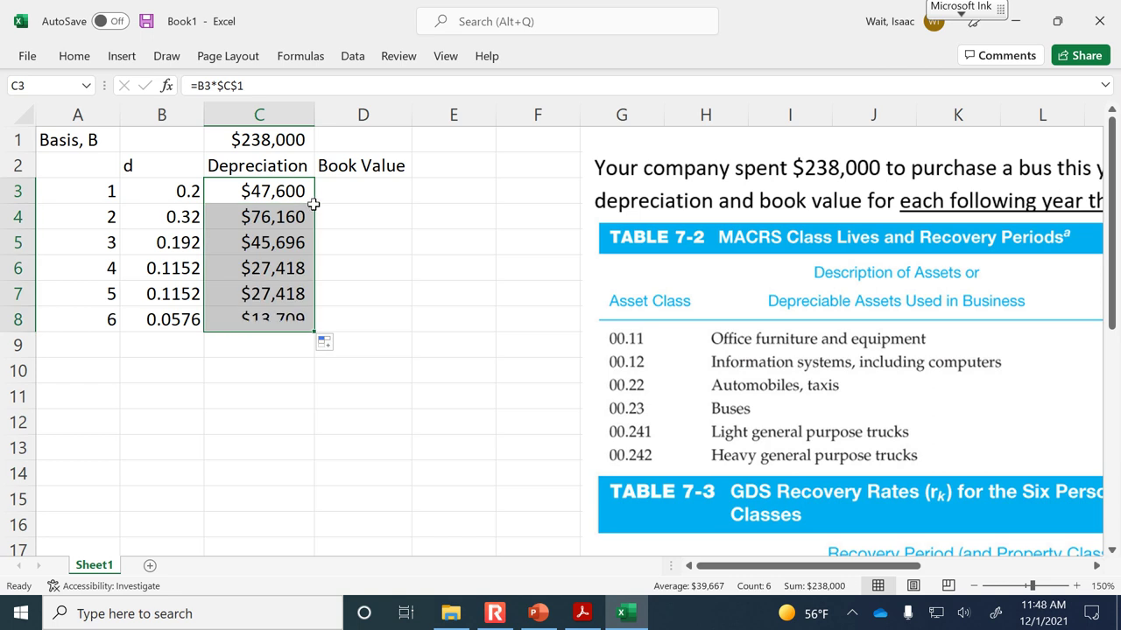
Calculate the year 1 book value in D3 as the basis minus the first depreciation, =C1-C3.
left_click(359, 189)
type("=")
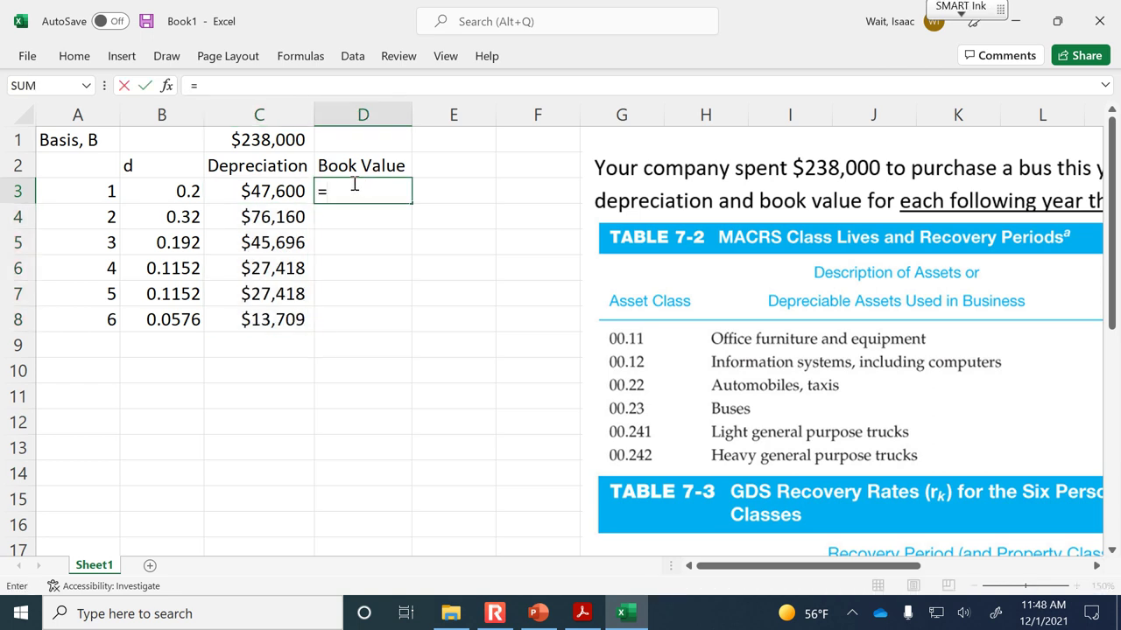
left_click(271, 142)
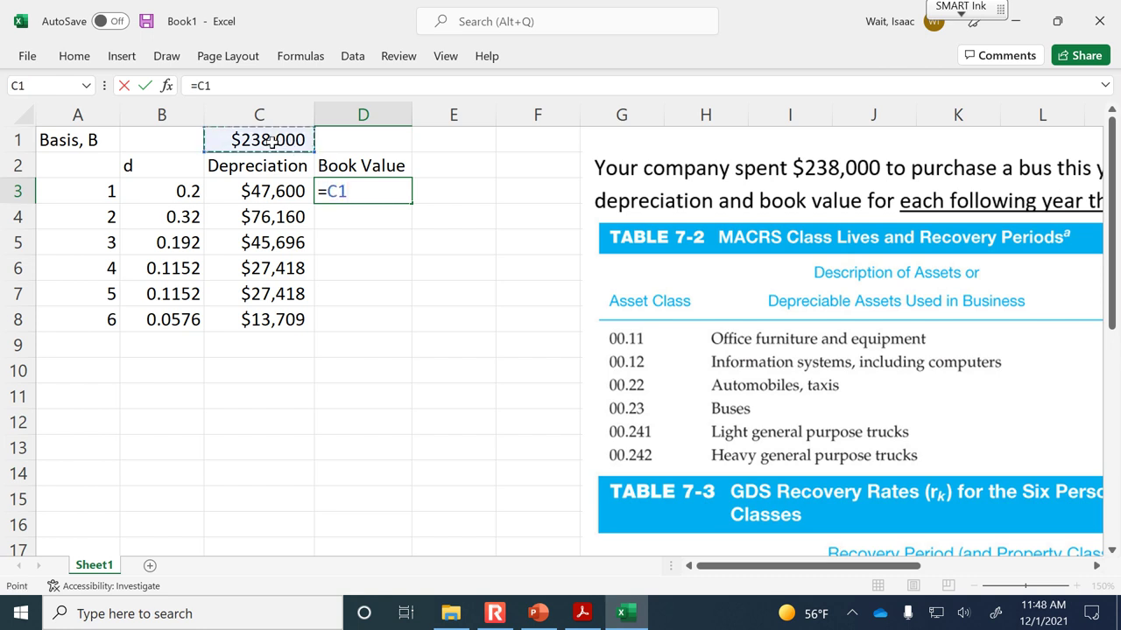
type("-")
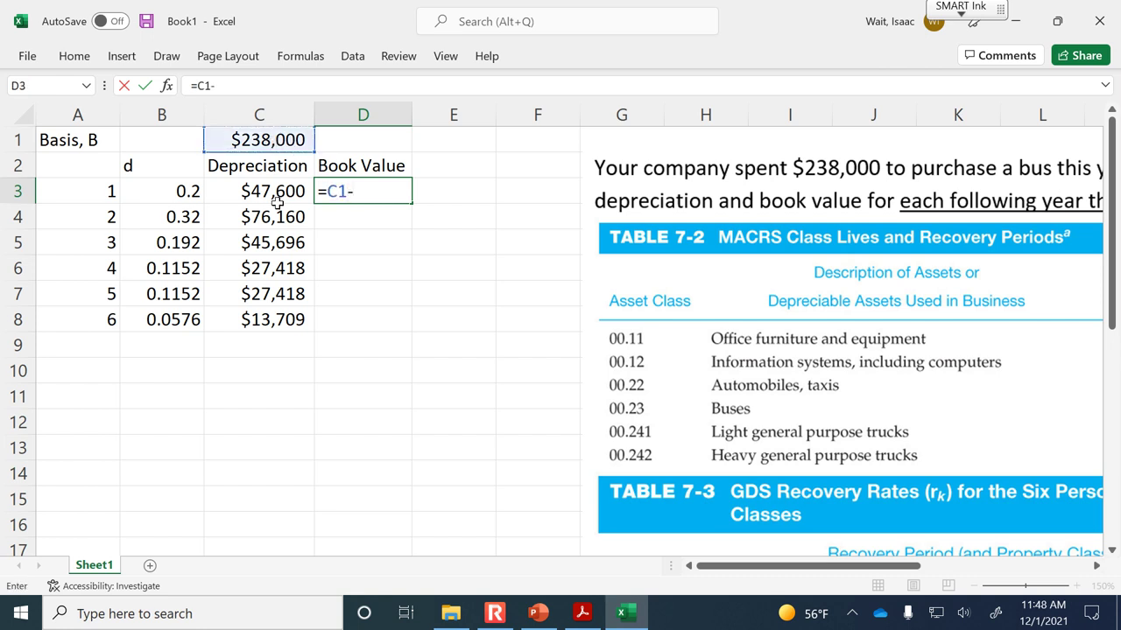
left_click(278, 192)
key("Return")
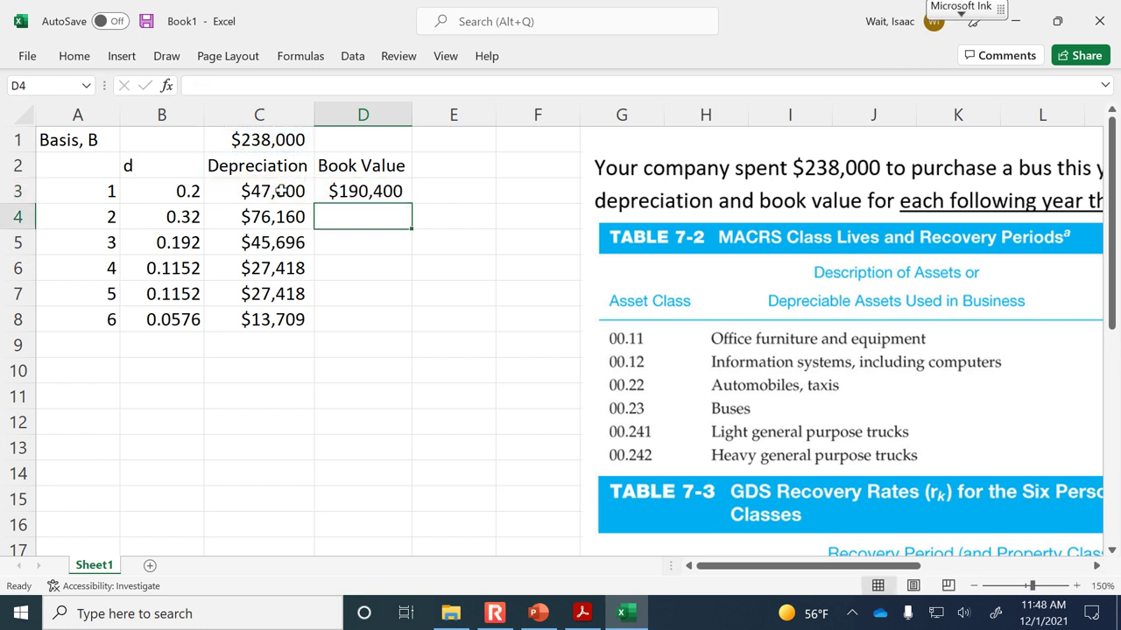
Enter =D3-C4 in D4 as the year 2 book value and extend it through year 6 in D8.
type("=")
left_click(374, 191)
type("-")
left_click(277, 217)
key("Return")
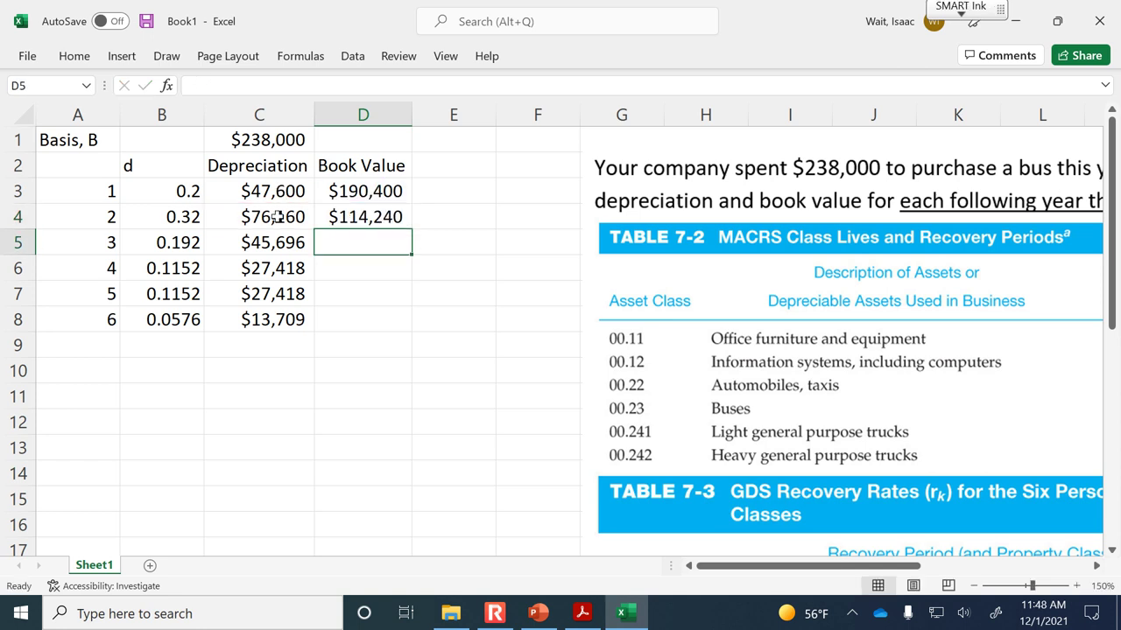
left_click(402, 226)
double_click(412, 230)
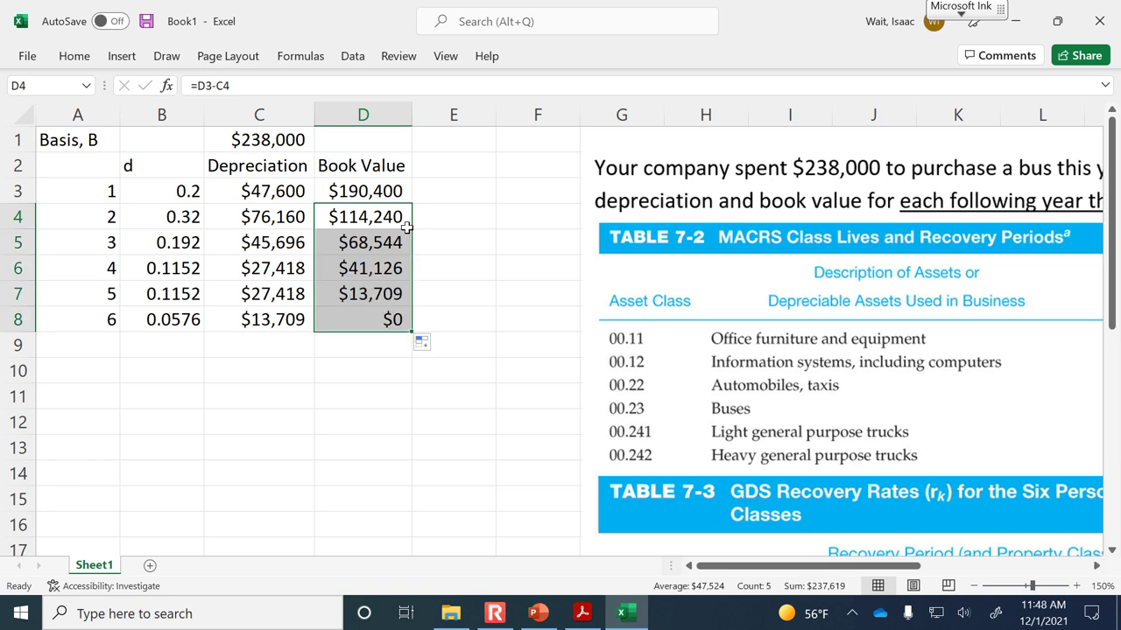
Switch to PowerPoint and go back to slide 403, the Class 40 overview, to review the MACRS topic listed under Today.
left_click(538, 613)
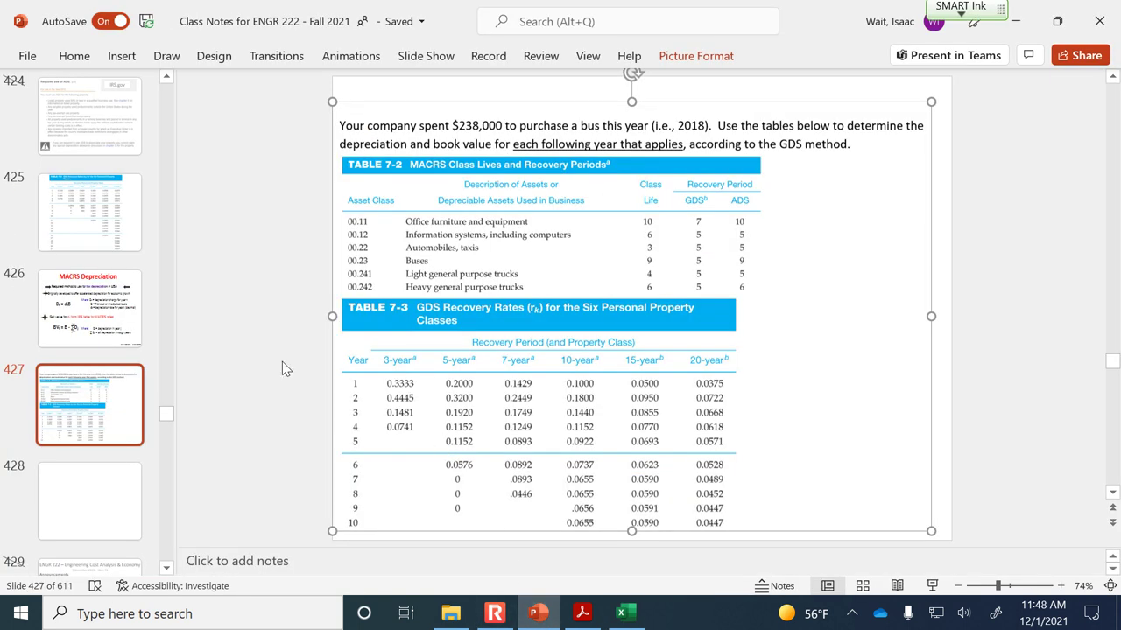
left_click(22, 302)
scroll(70, 289, "up", 6)
scroll(70, 289, "up", 10)
scroll(70, 289, "up", 7)
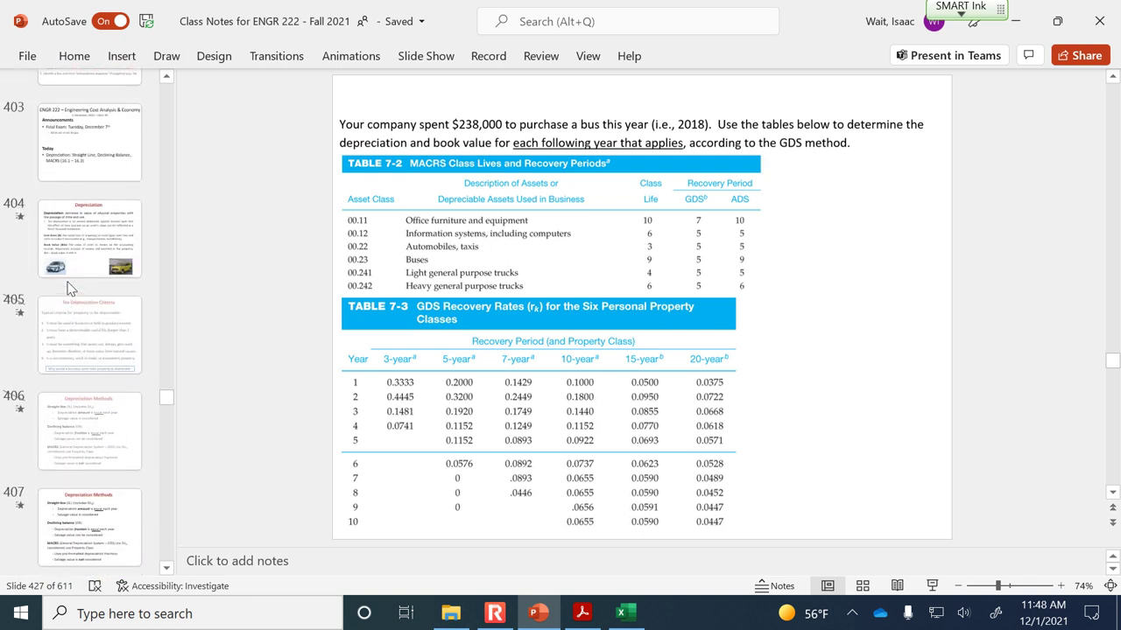
scroll(71, 289, "up", 2)
left_click(77, 337)
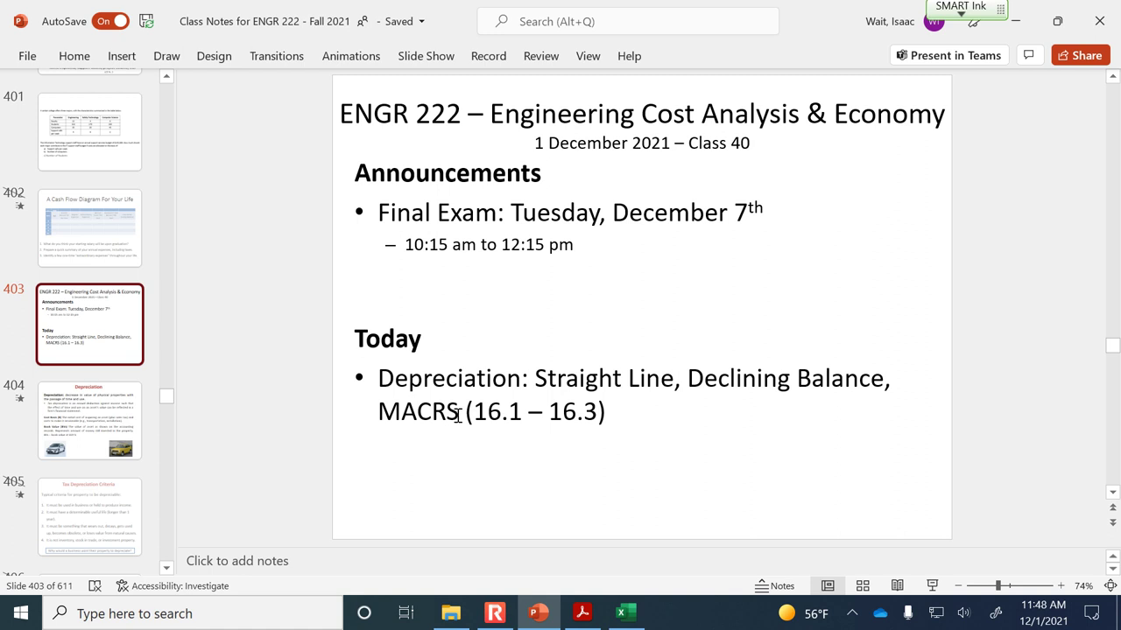
left_click_drag(455, 411, 398, 421)
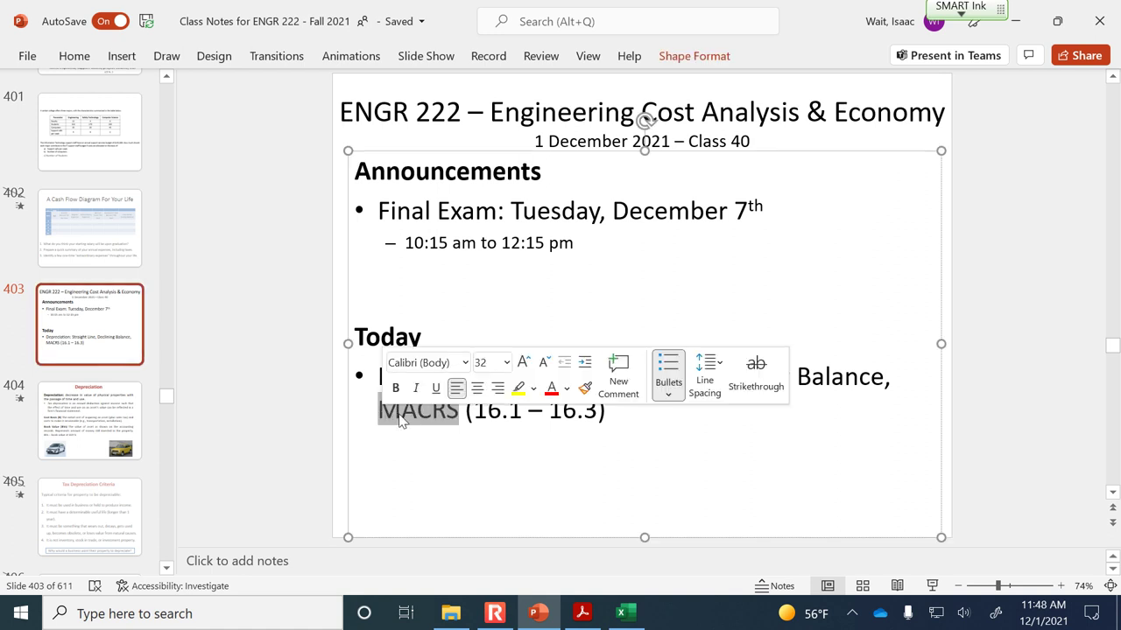
left_click(1004, 448)
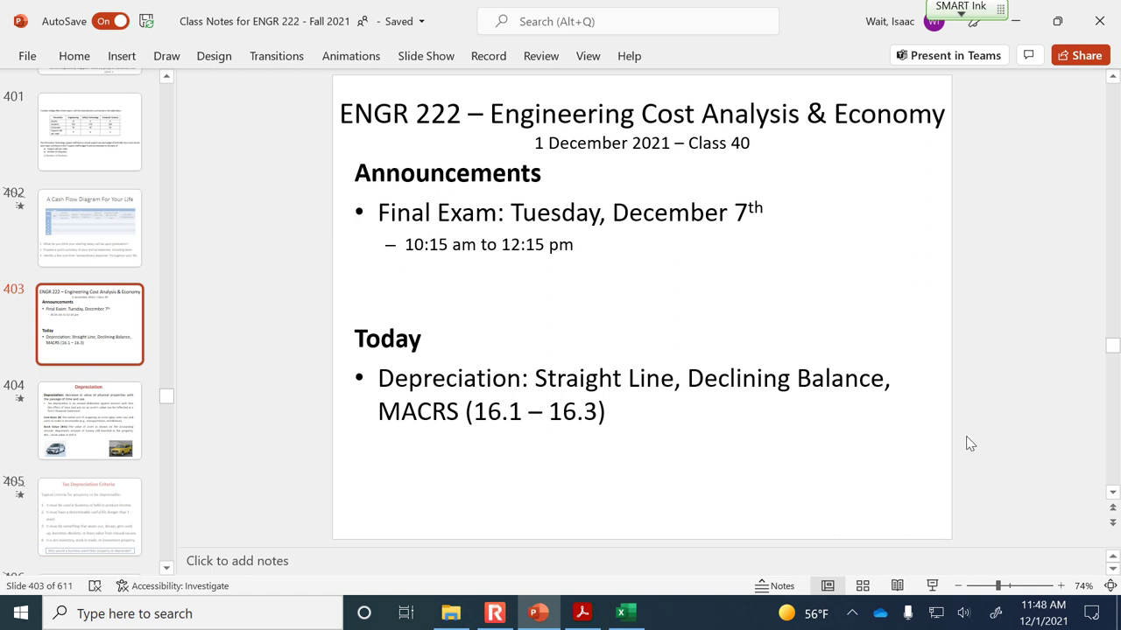